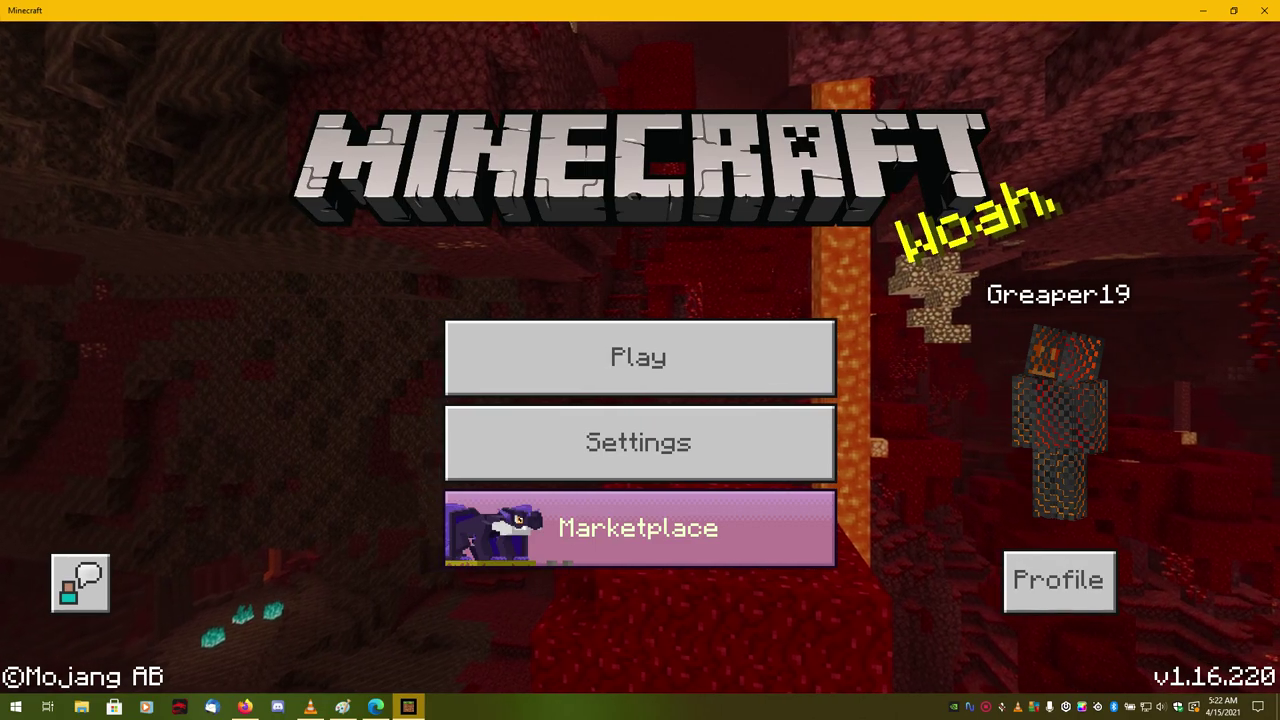
Step: Open the list of multiplayer servers
left_click(639, 357)
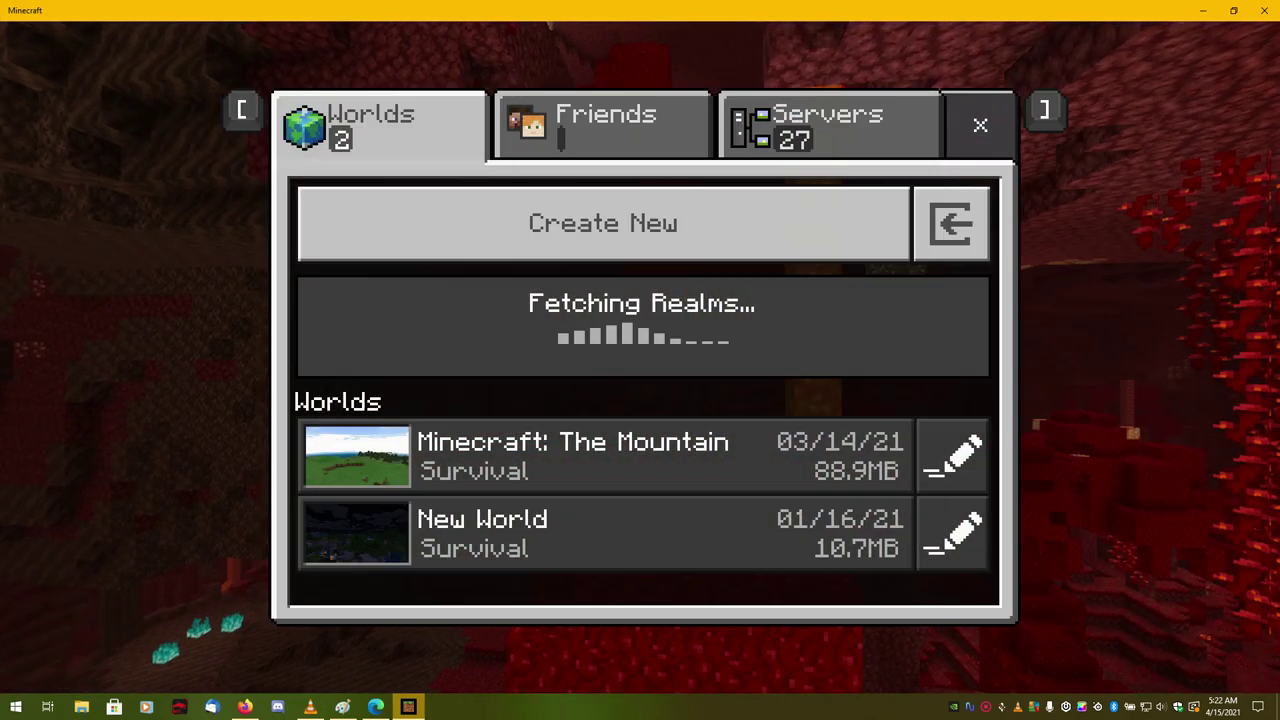
left_click(829, 125)
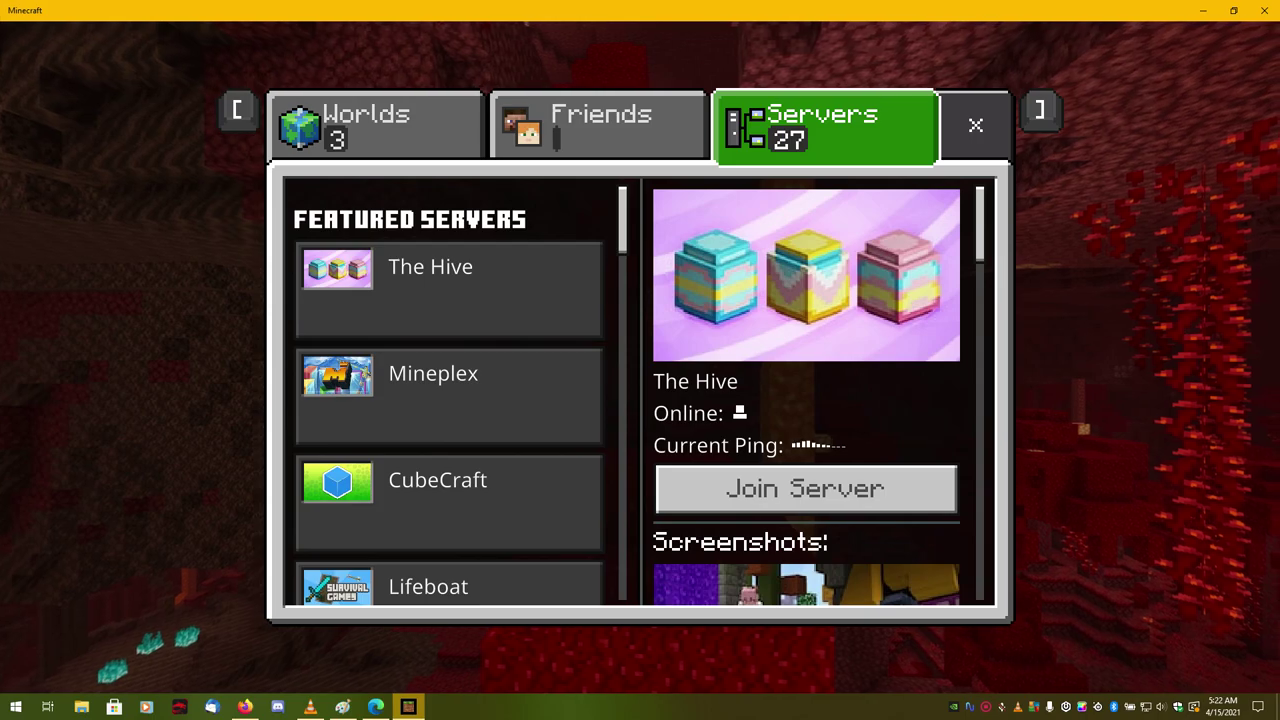
key("Down")
Step: Look at the blank form for adding an external server, and return to the server list without saving
scroll(450, 400, "down", 10)
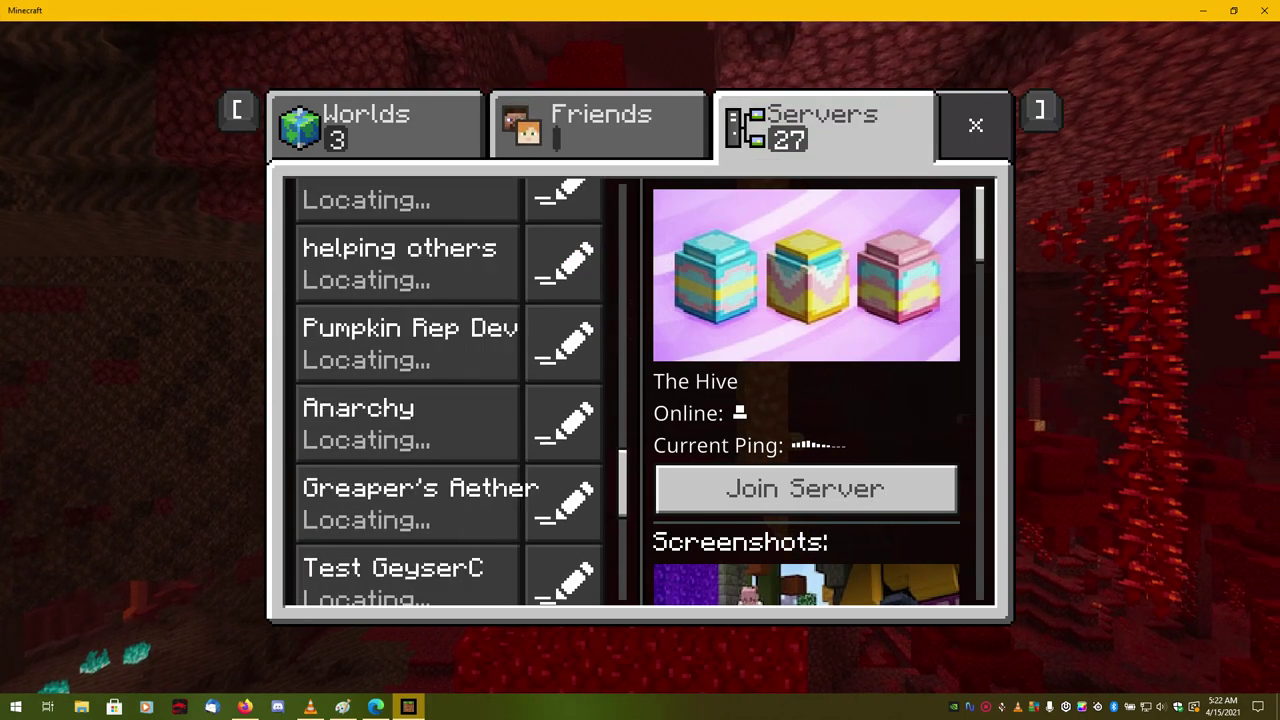
scroll(450, 400, "down", 4)
left_click(449, 574)
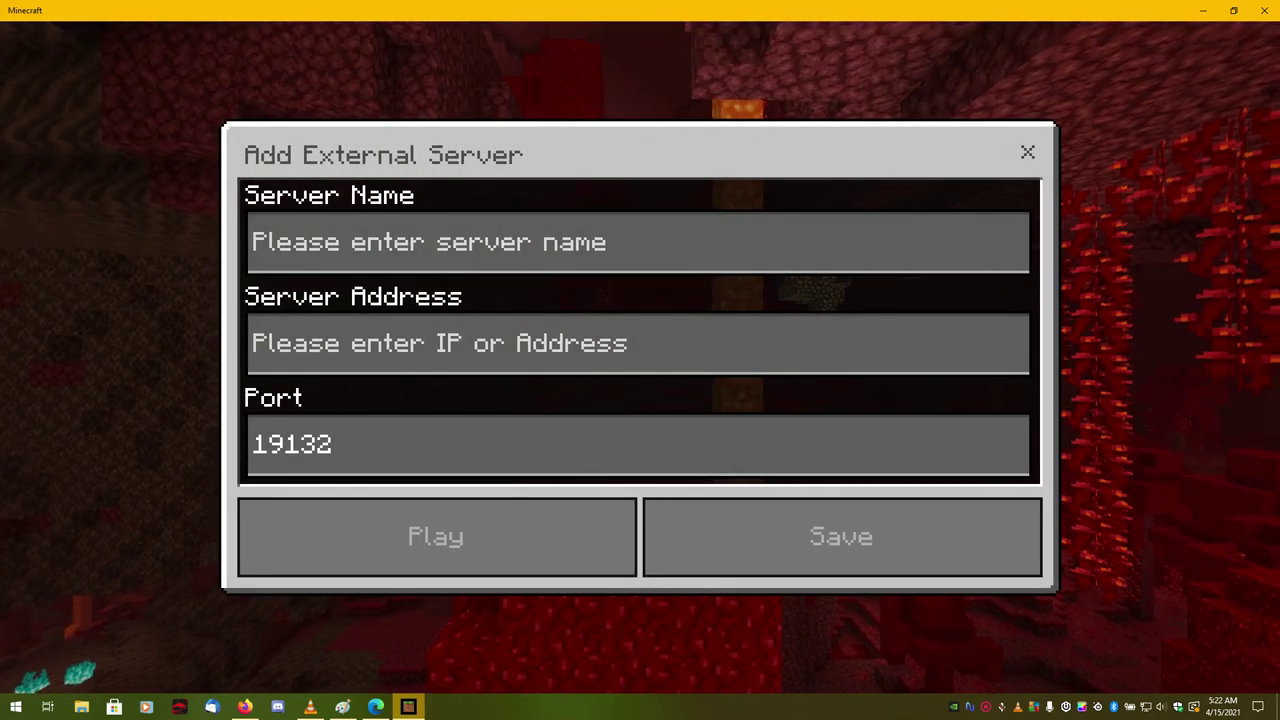
key("Up")
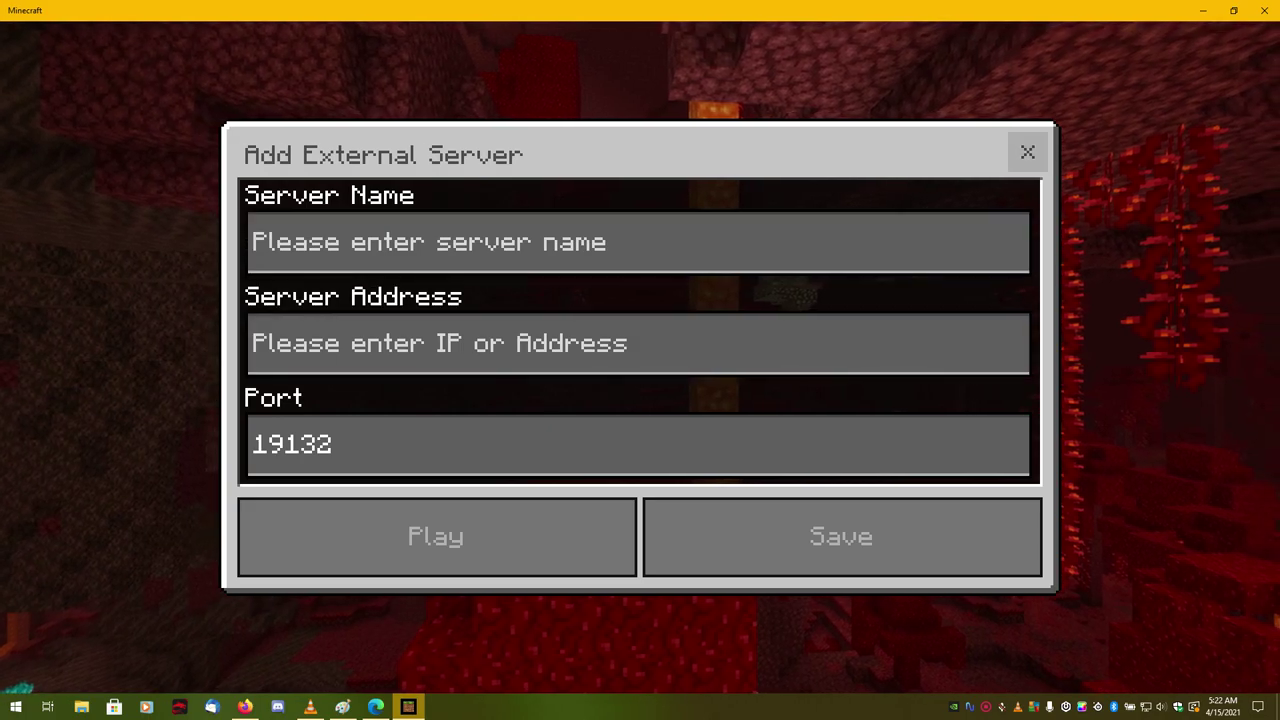
key("Return")
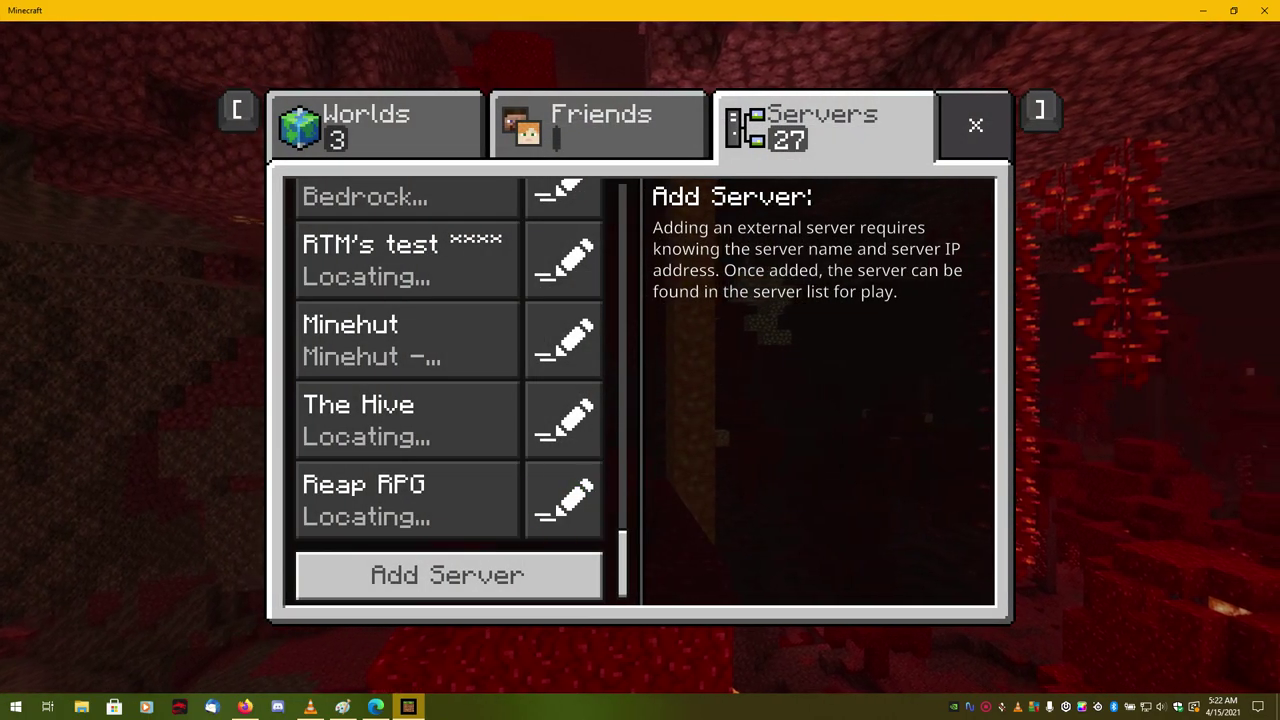
Step: Open the GeyserConnect entry under the additional servers for editing
scroll(450, 390, "up", 8)
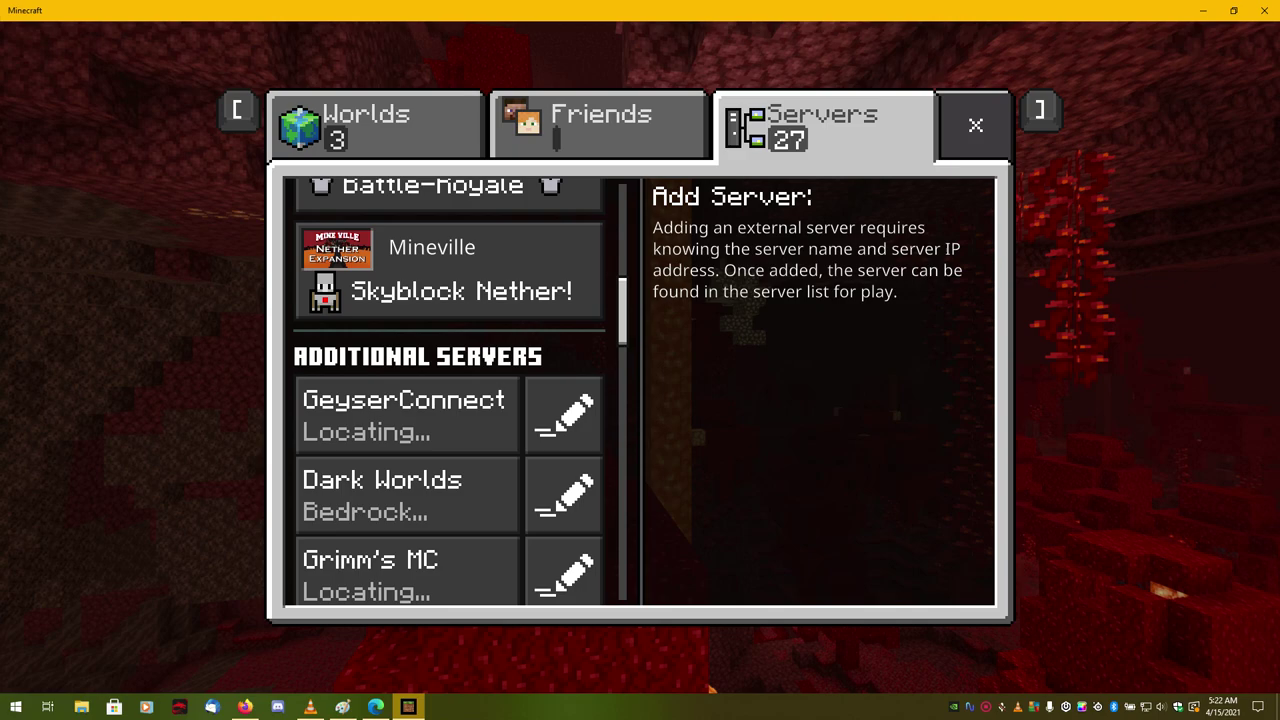
scroll(450, 390, "up", 3)
scroll(450, 390, "down", 4)
left_click(407, 327)
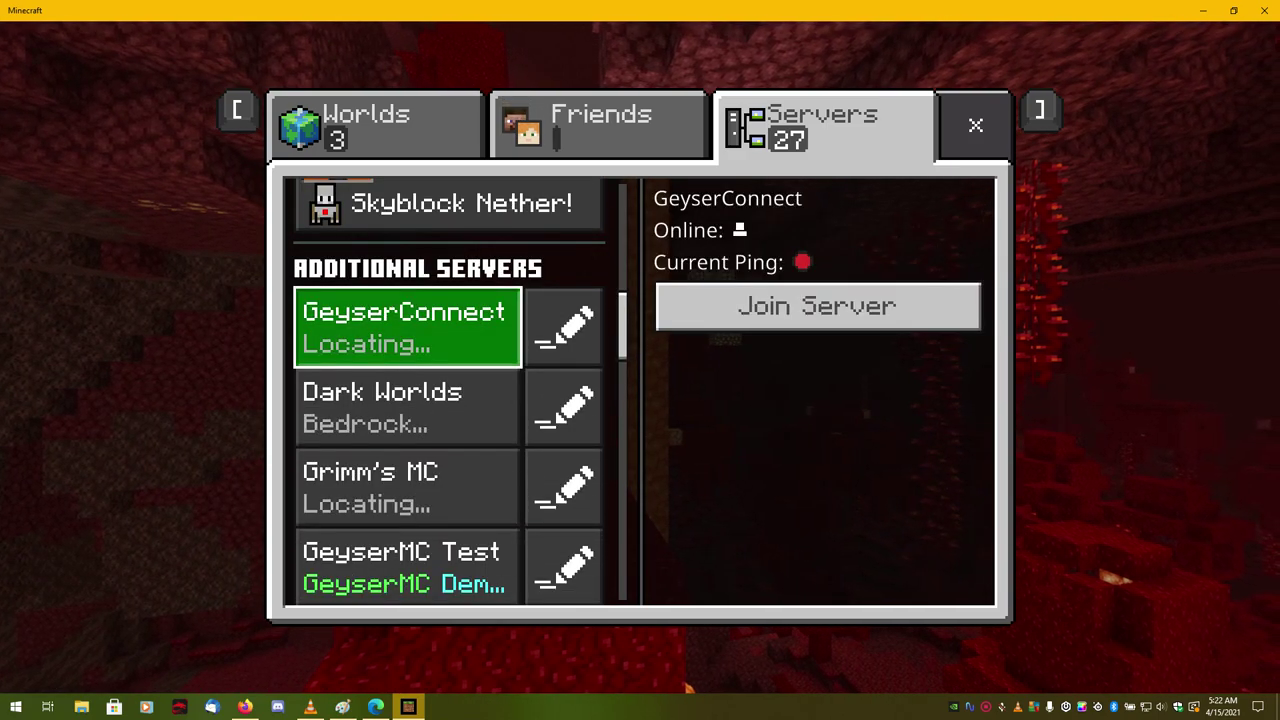
key("Right")
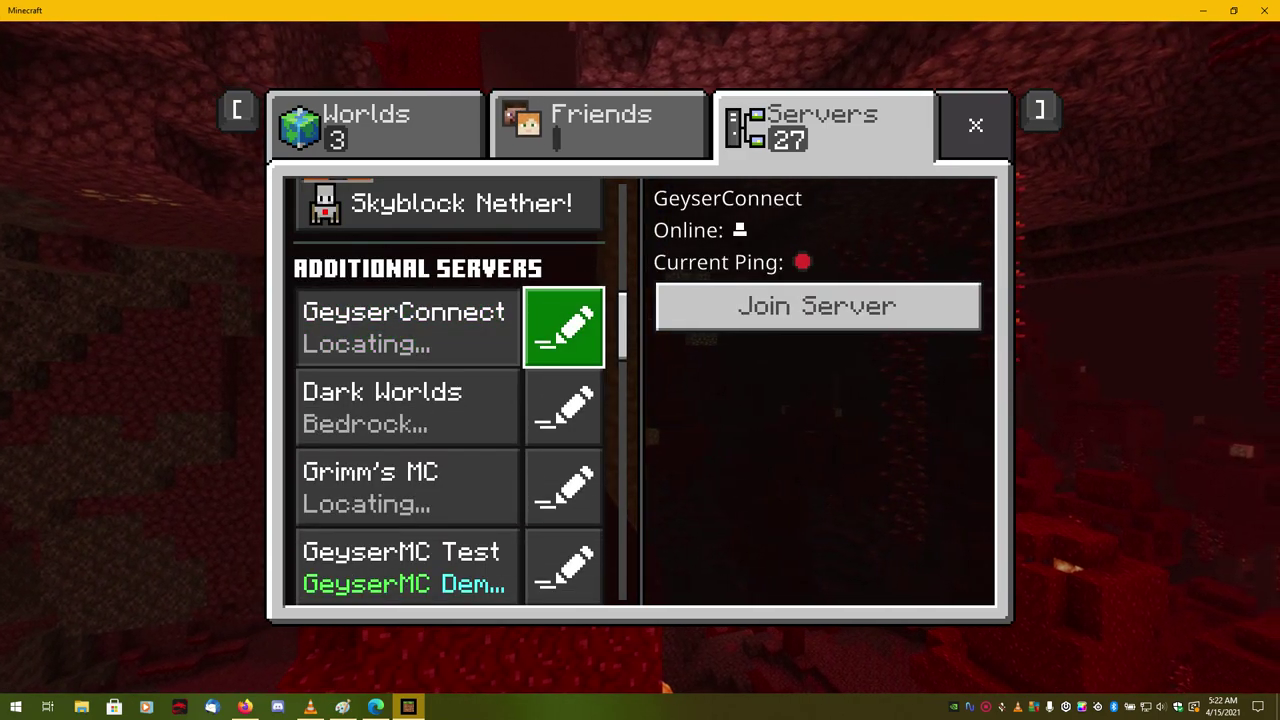
key("Return")
Step: Set GeyserConnect's server address to geyserconnect.net, keep port 19132, and save the entry
key("Down")
key("Up")
key("Up")
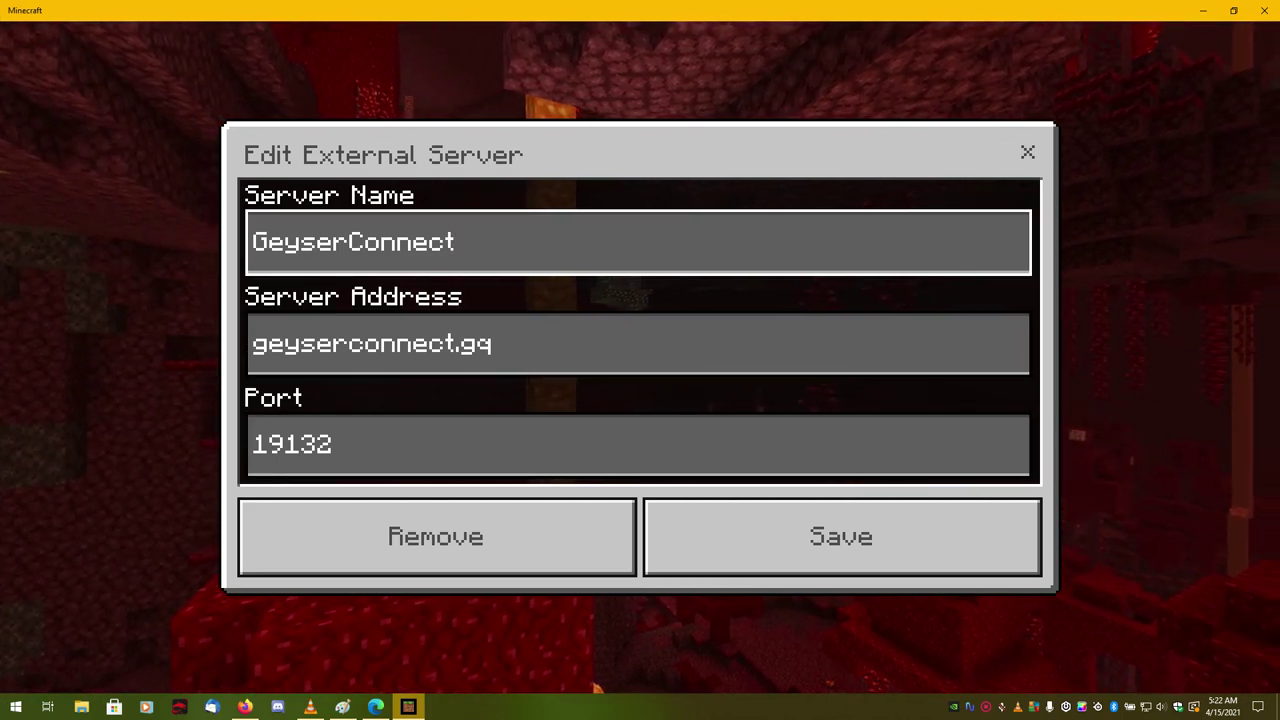
key("Down")
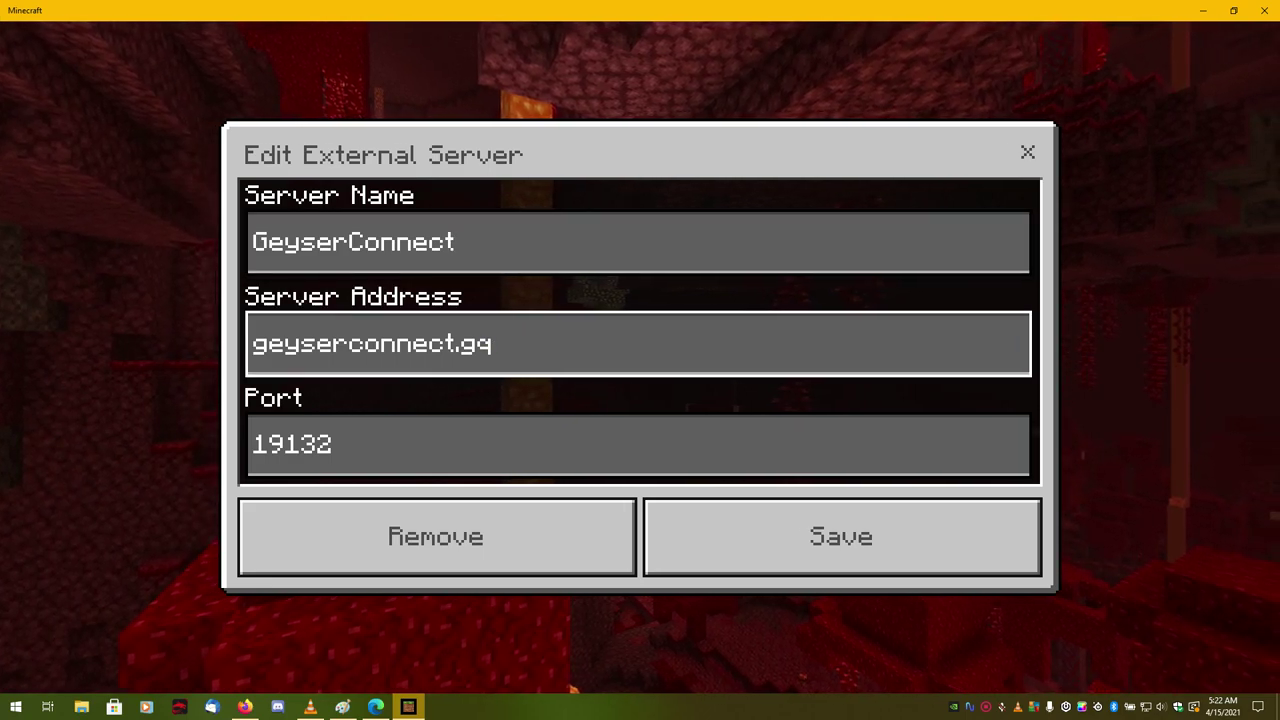
key("BackSpace")
key("BackSpace")
key("BackSpace")
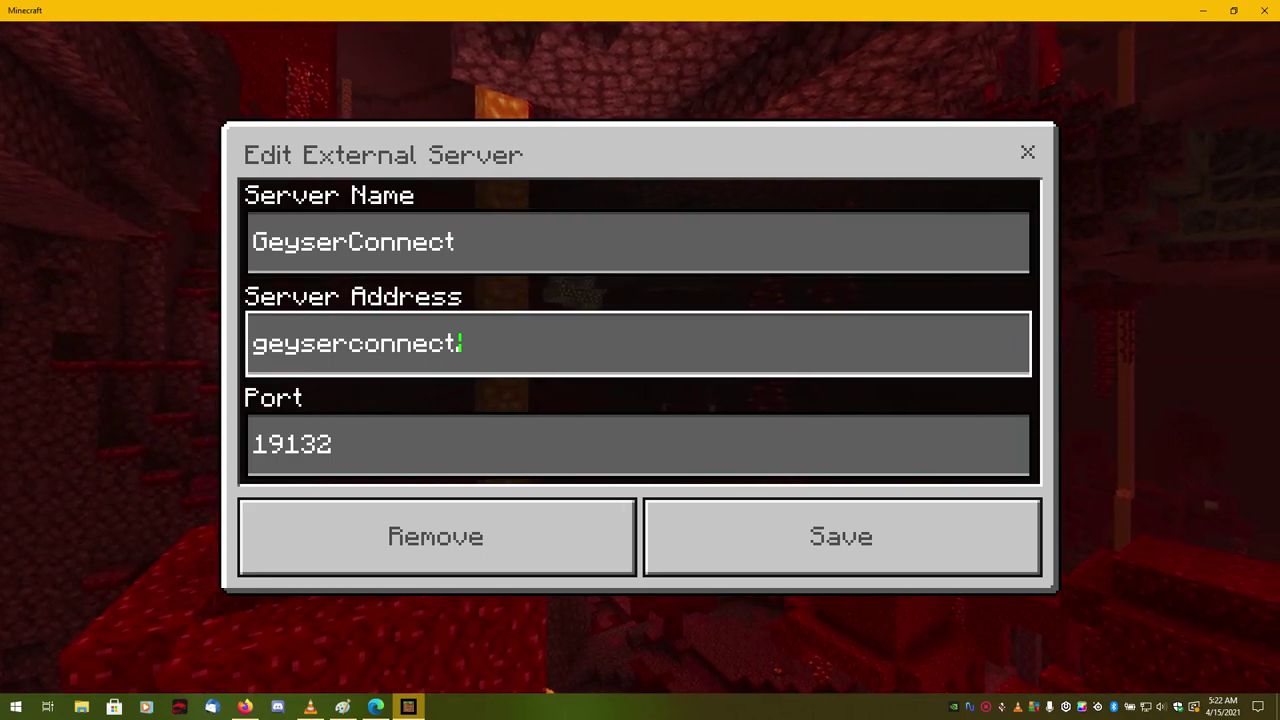
type(".")
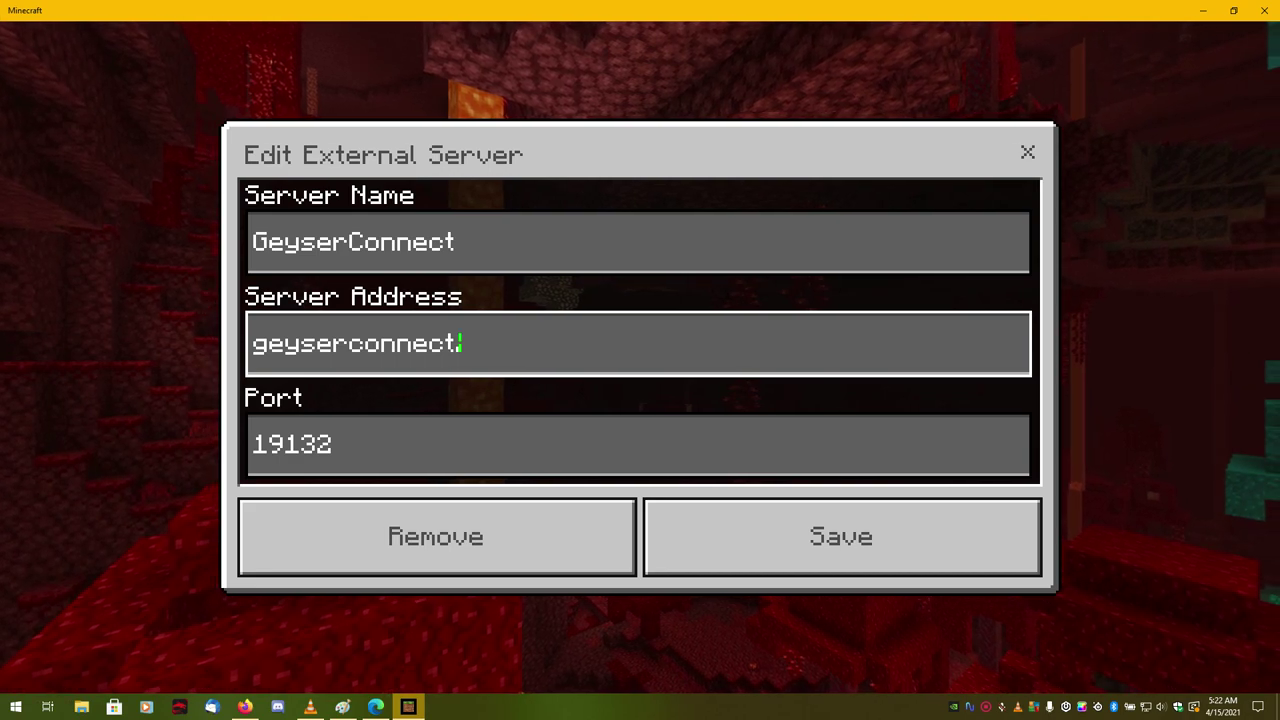
type("net")
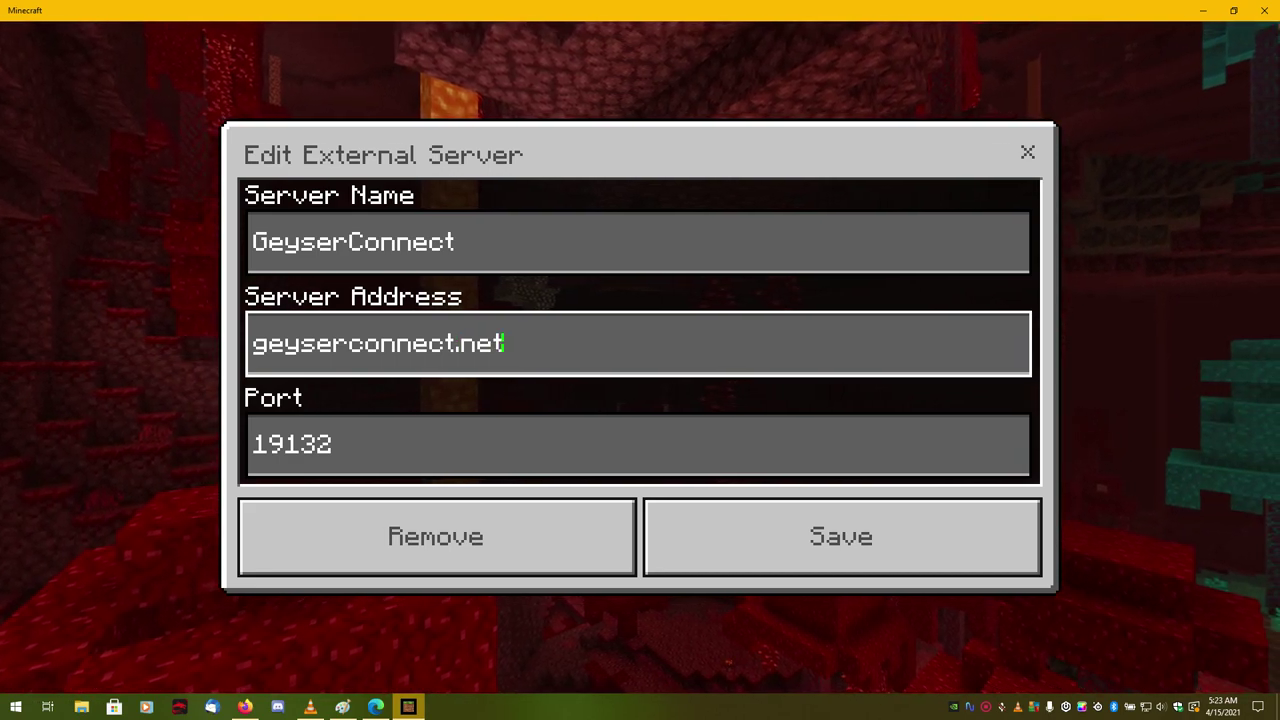
left_click(331, 444)
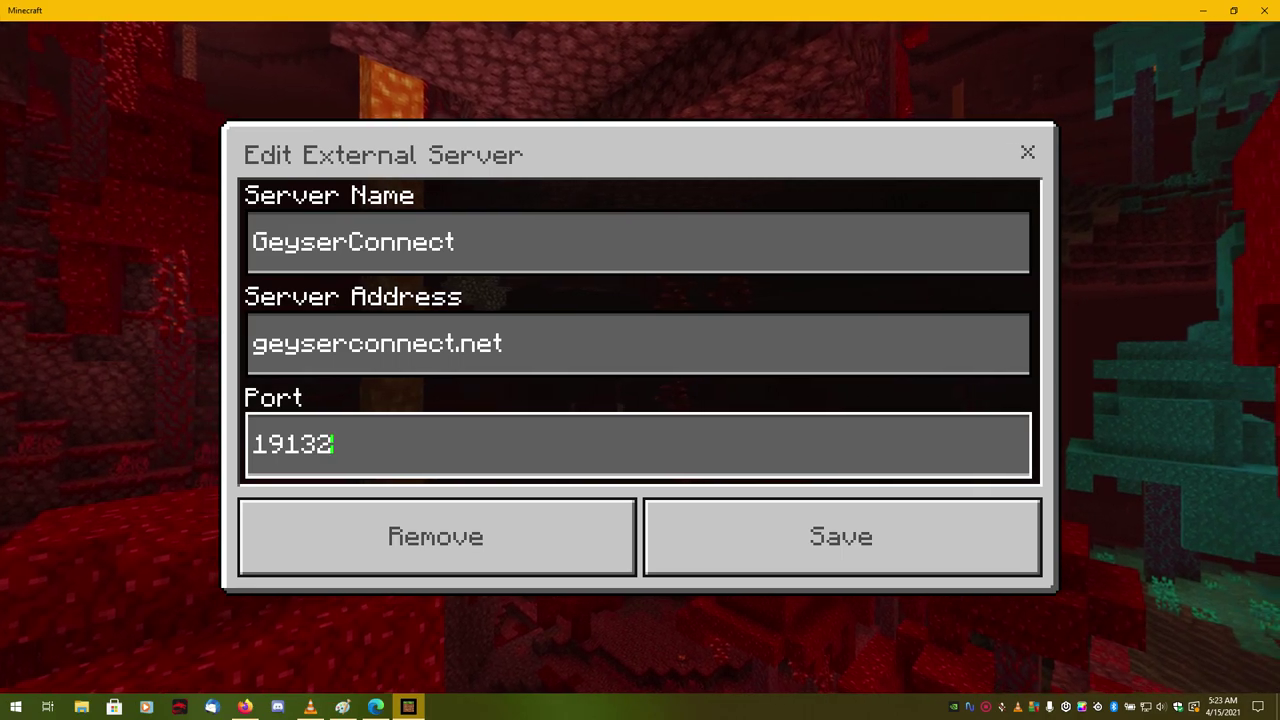
key("Tab")
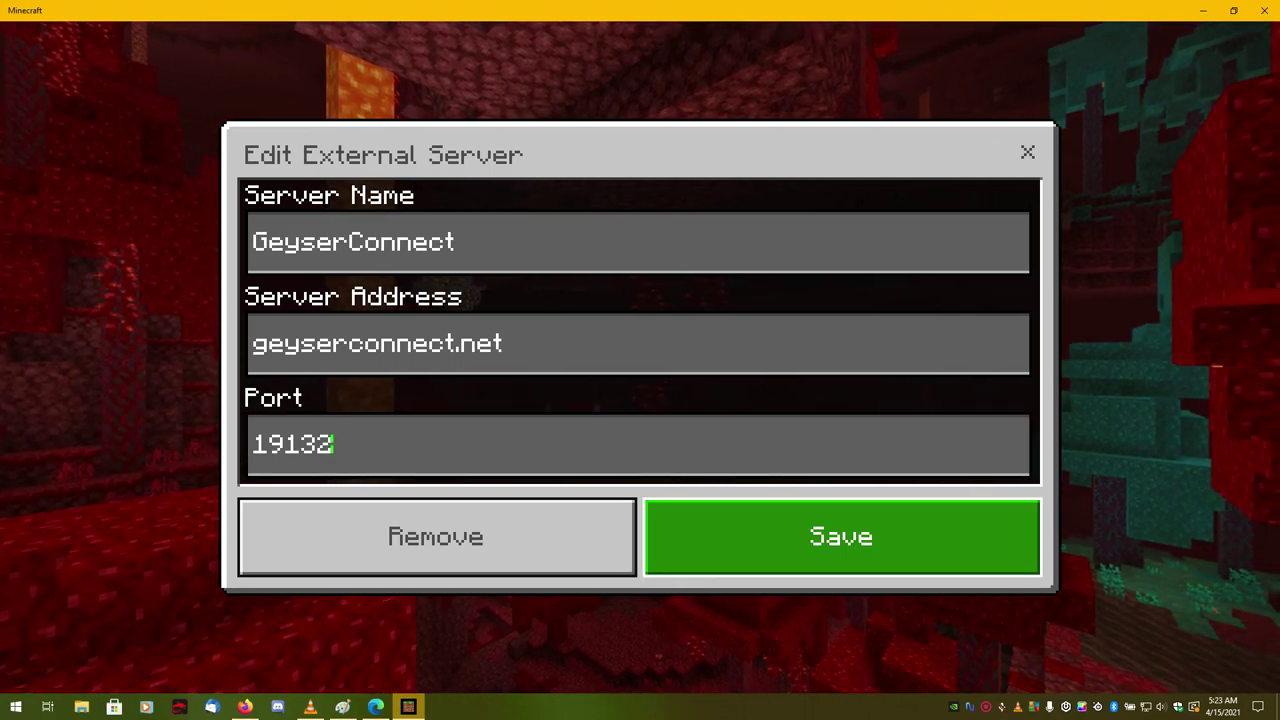
key("Return")
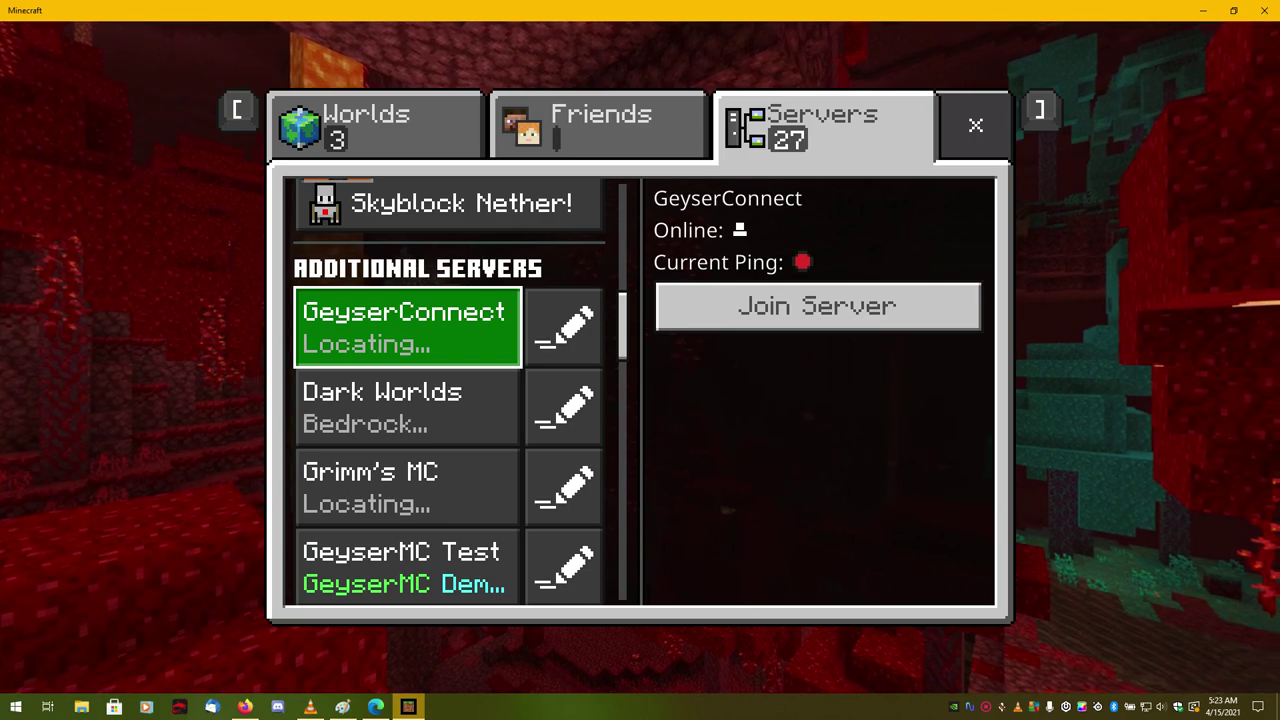
Step: Join the GeyserConnect server
key("Tab")
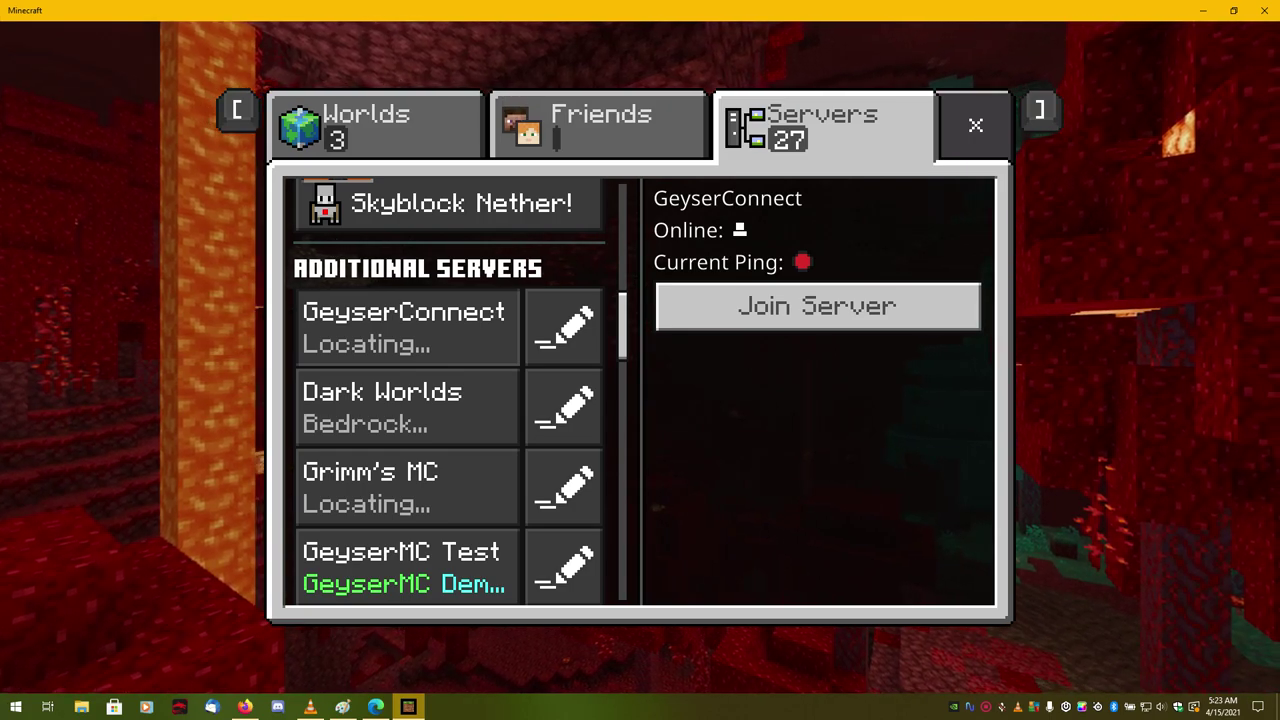
key("Tab")
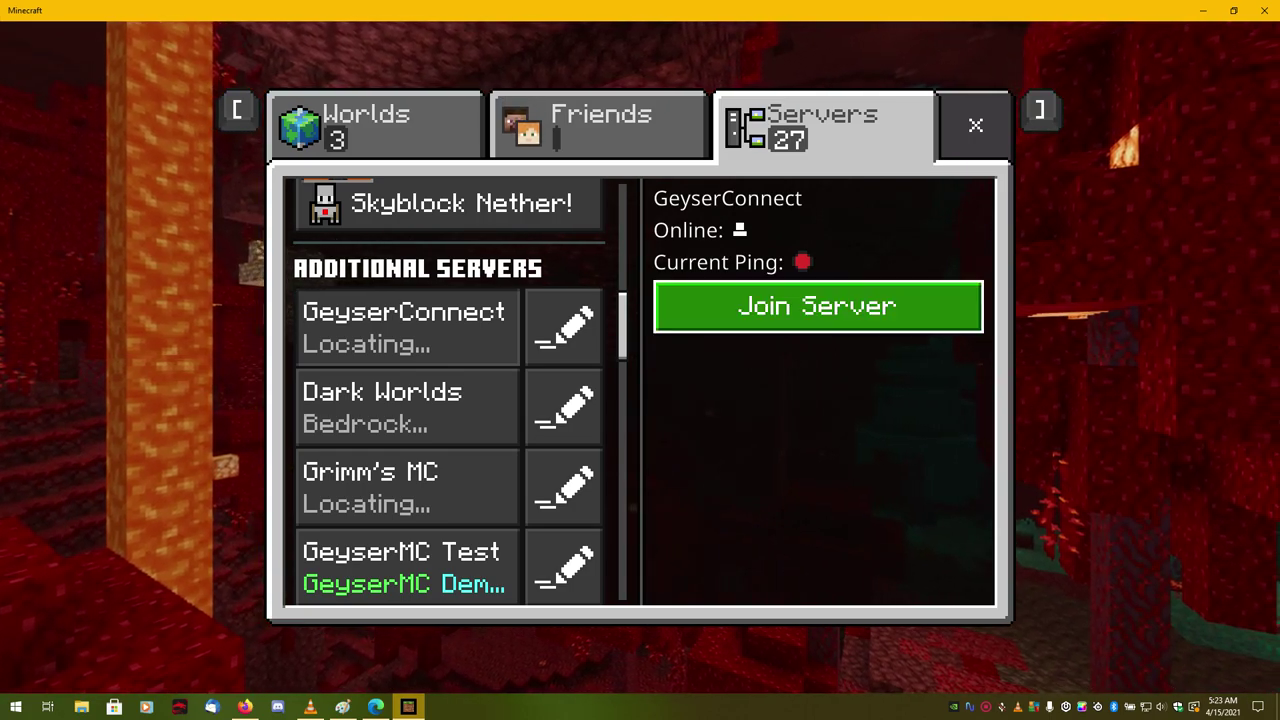
key("Tab")
key("Tab")
key("Tab")
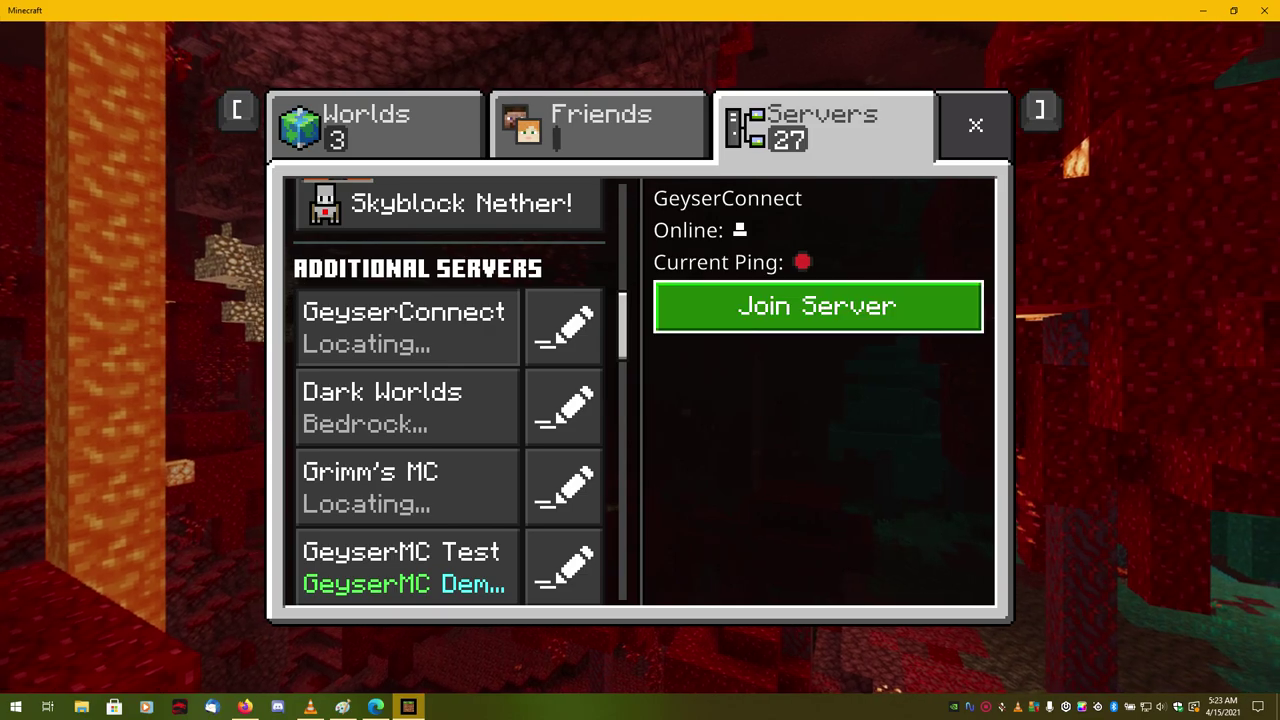
key("Return")
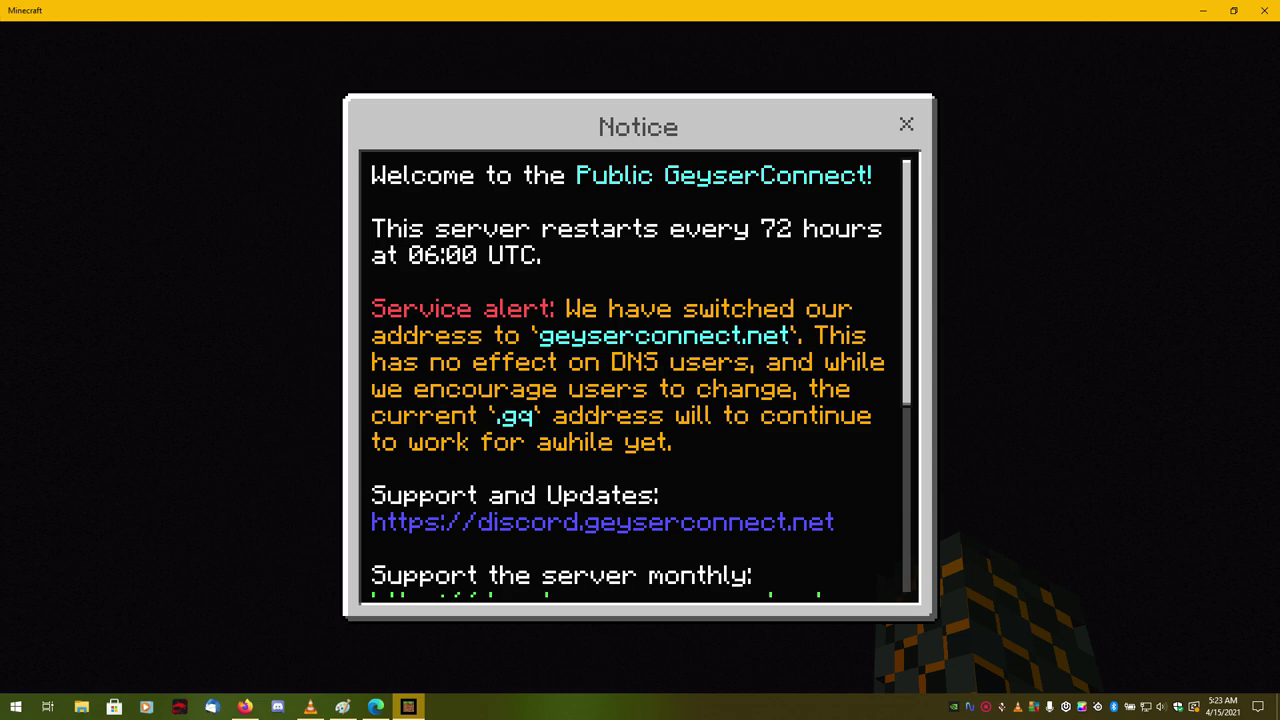
Step: Read the server's welcome notice through the service alert and support links to the warning about big Java servers
scroll(641, 372, "down", 1)
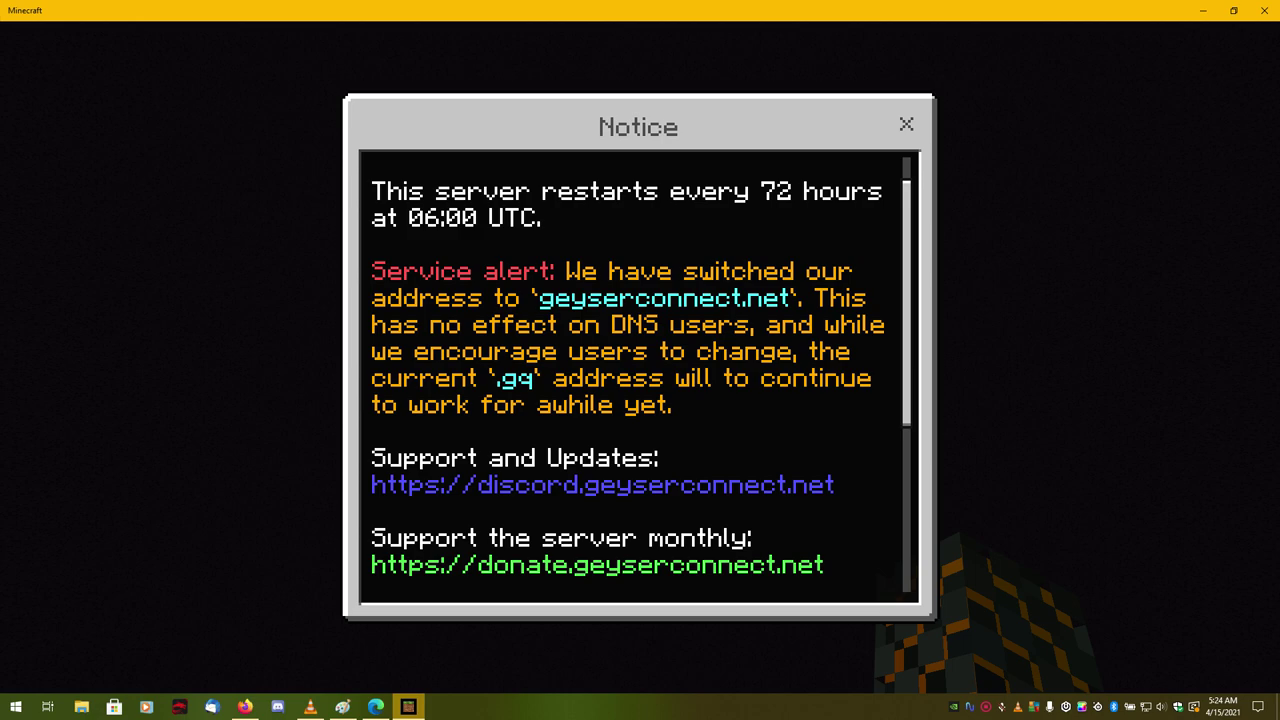
scroll(640, 375, "down", 1)
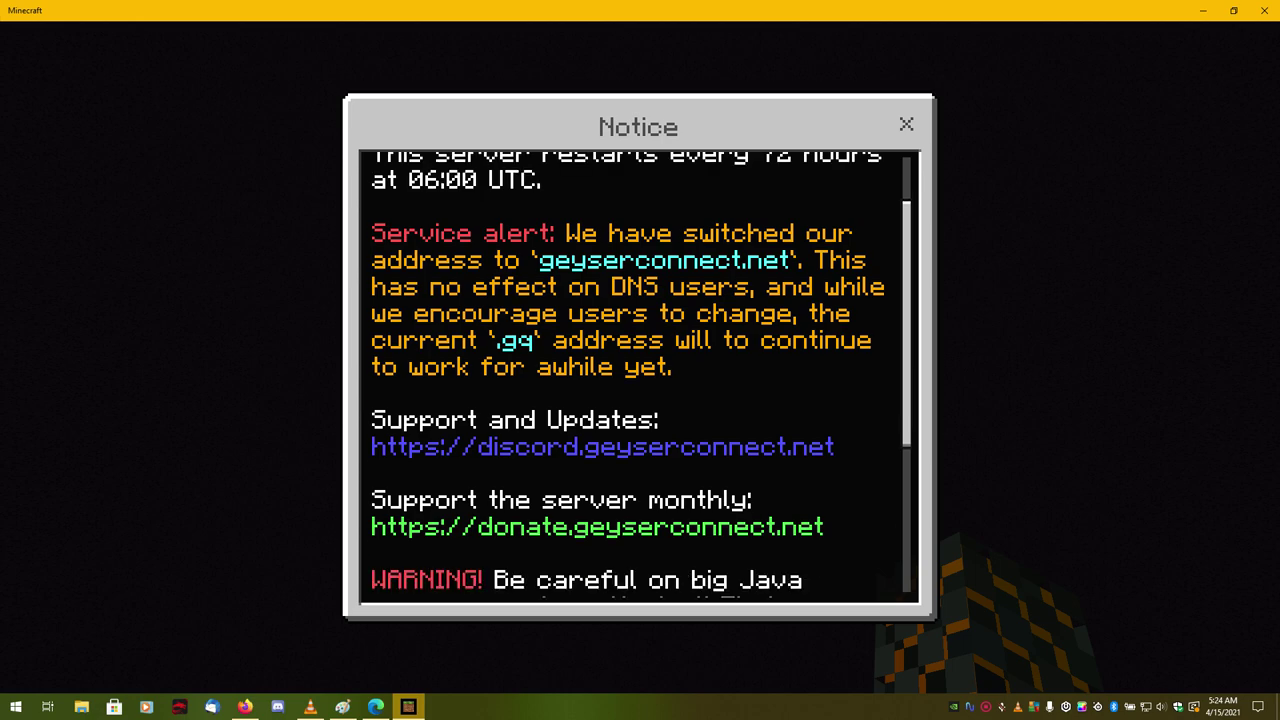
scroll(640, 375, "down", 2)
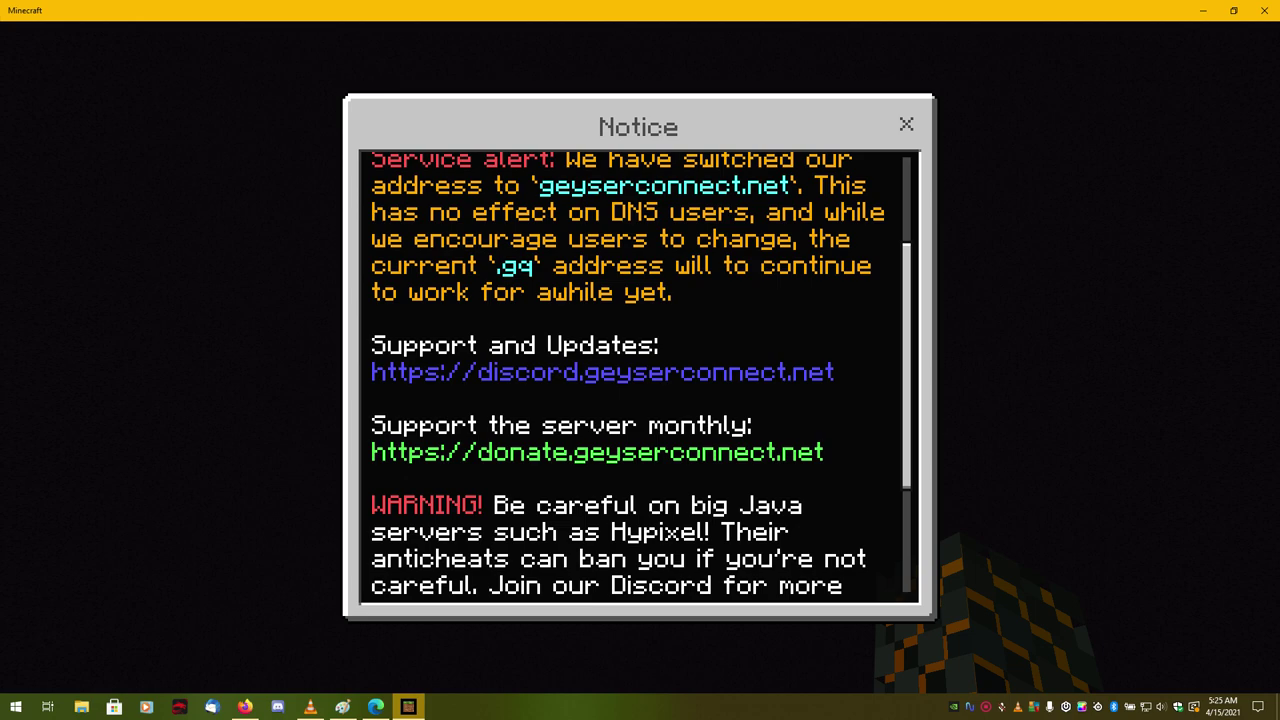
Step: Switch to Discord, check the server status in the active-be2je-players channel, and return to Minecraft
left_click(277, 706)
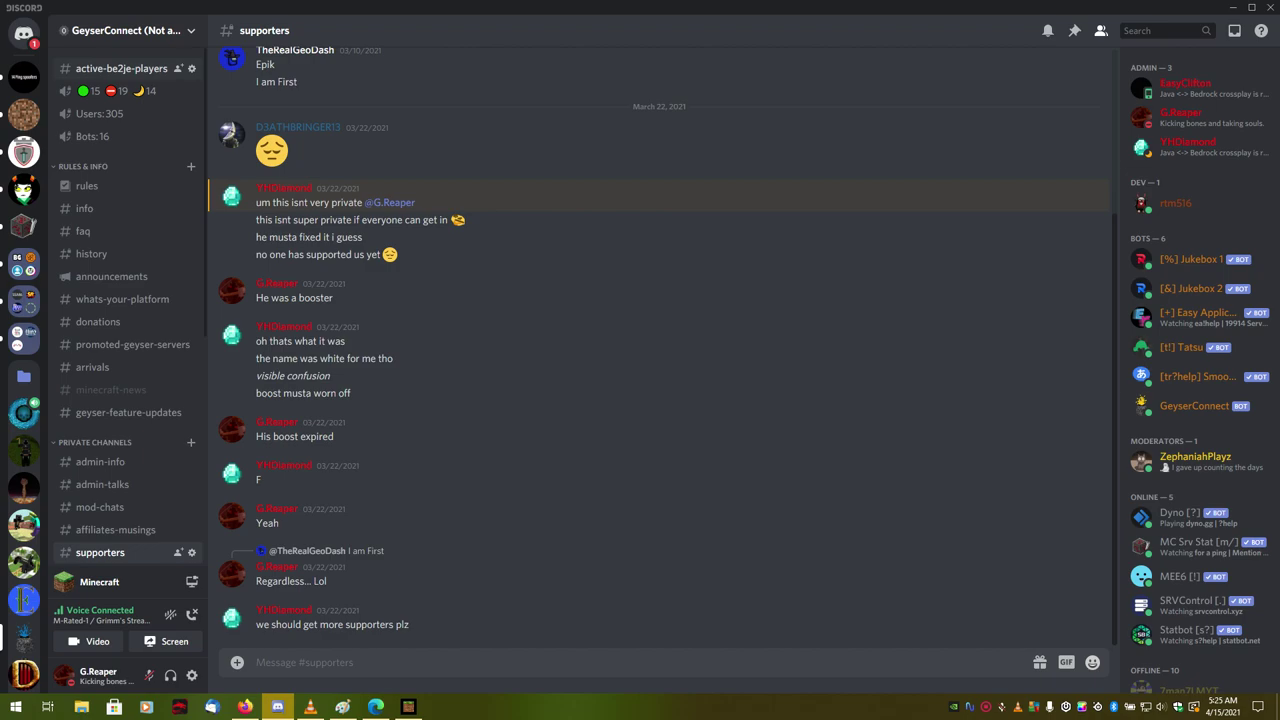
left_click(121, 68)
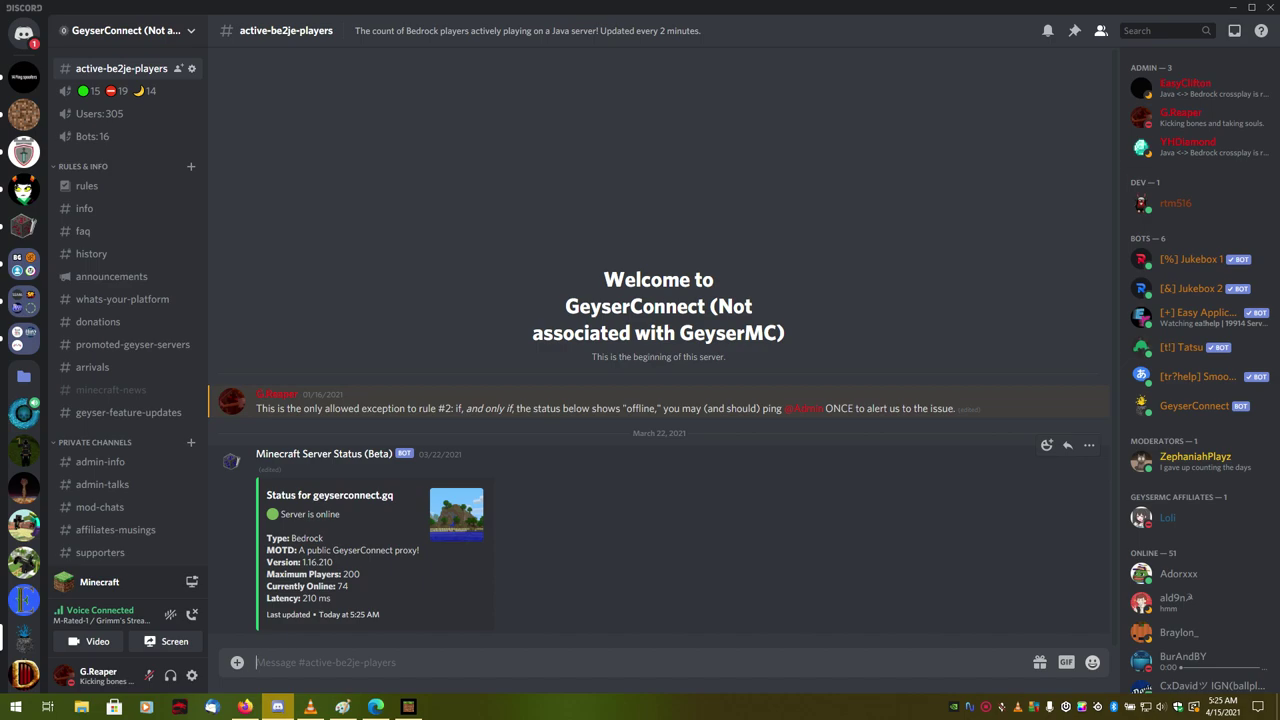
left_click(408, 706)
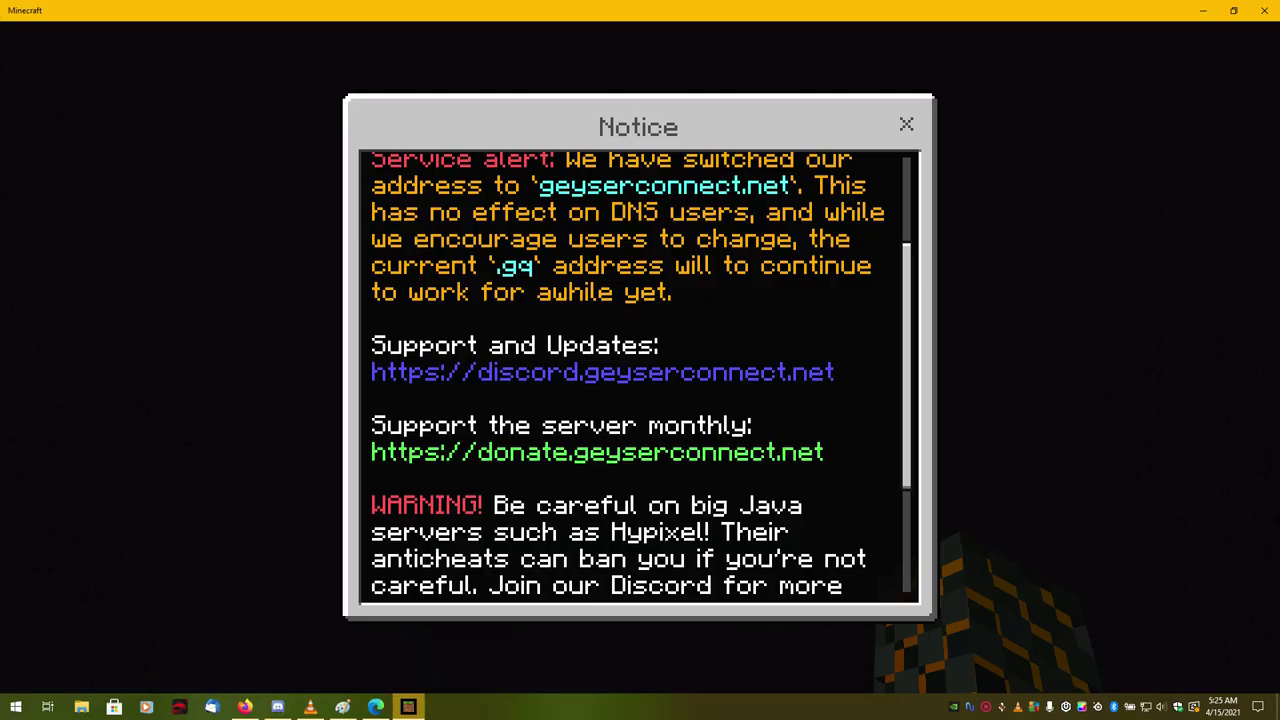
Step: Read the rest of the welcome notice and submit it
scroll(638, 375, "down", 3)
scroll(638, 375, "down", 3)
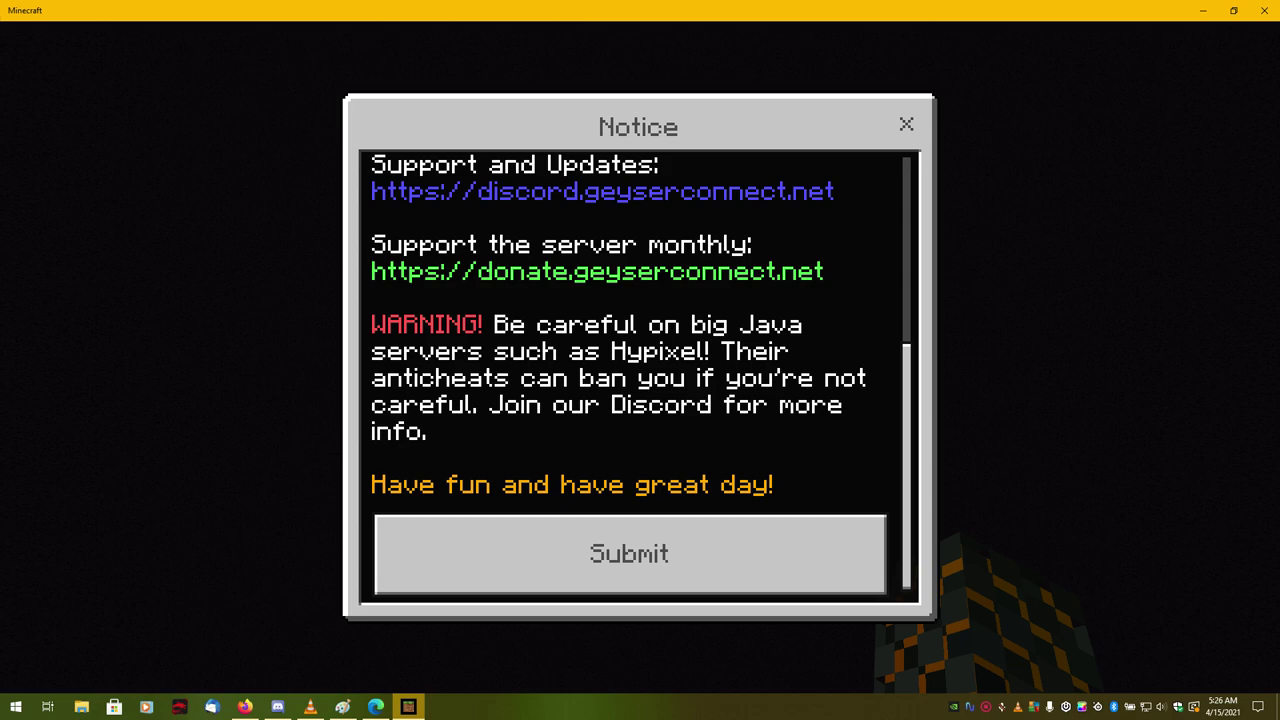
left_click(629, 554)
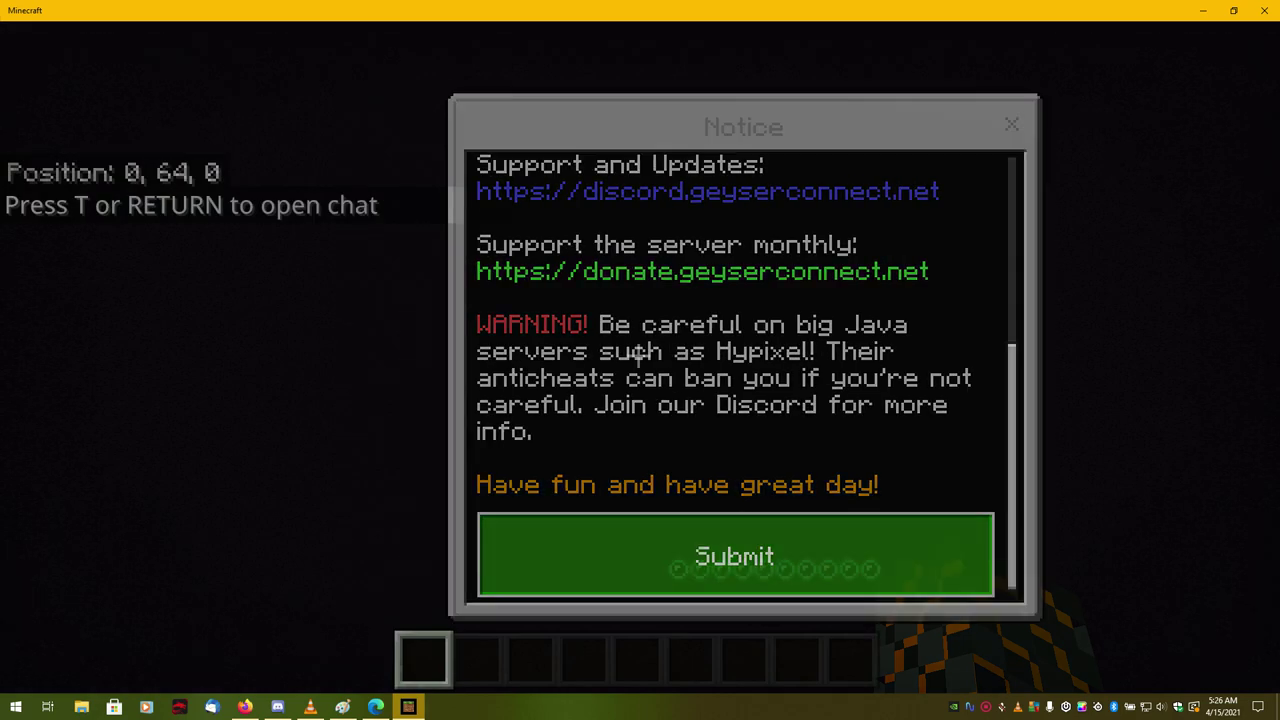
Step: Review the server connection choices and open the Direct connect form
scroll(629, 401, "down", 1)
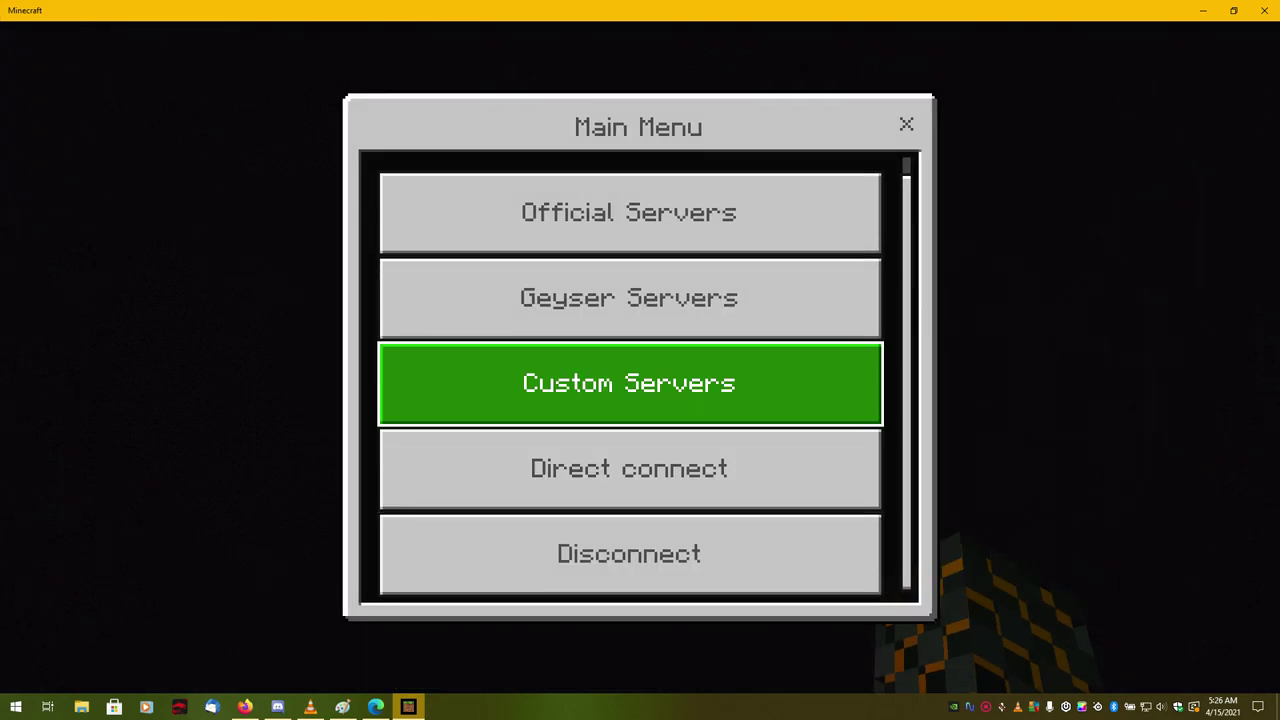
scroll(629, 392, "up", 1)
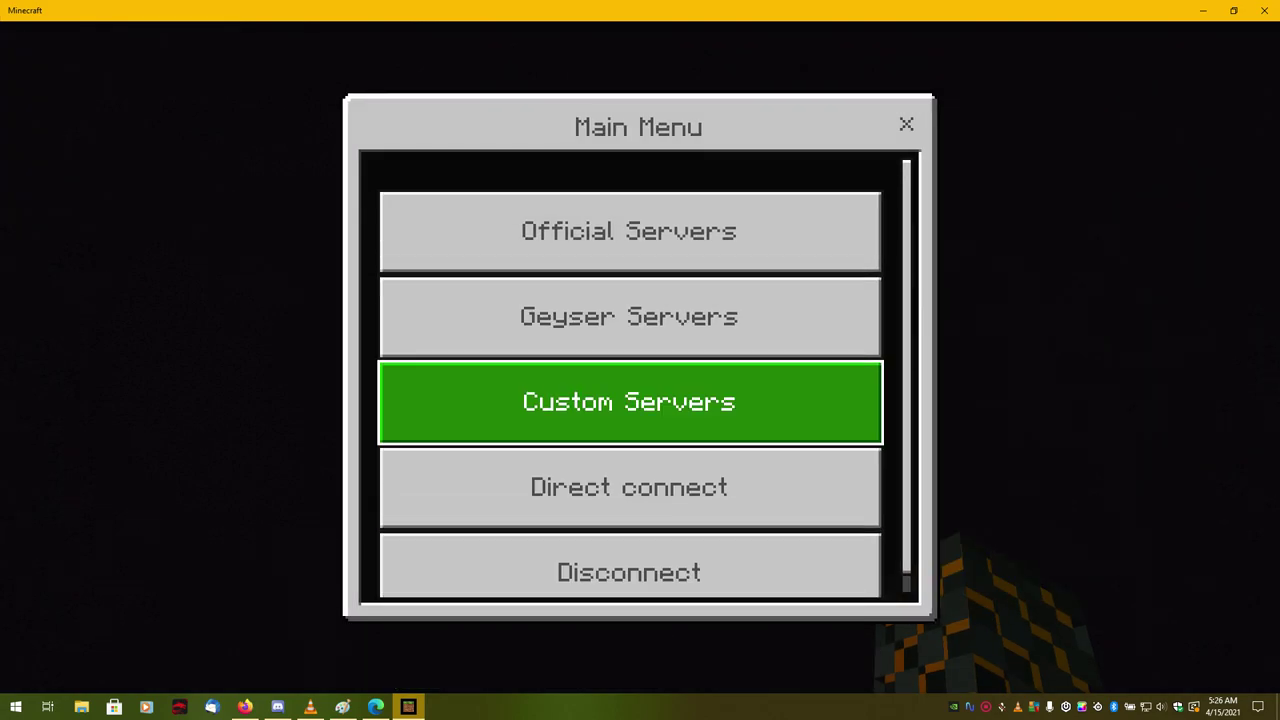
scroll(629, 540, "down", 1)
left_click(629, 469)
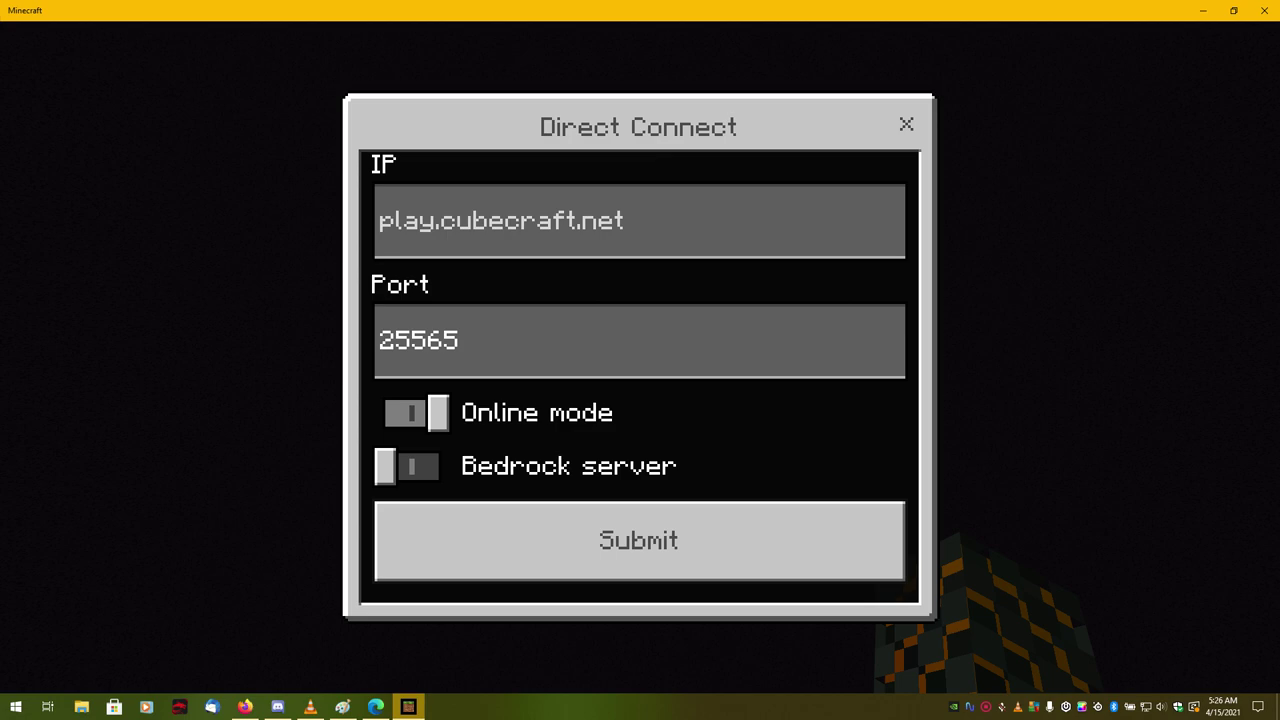
Step: Examine the address and port fields of the Direct Connect form and switch Online mode off and back on
left_click(500, 220)
left_click(458, 340)
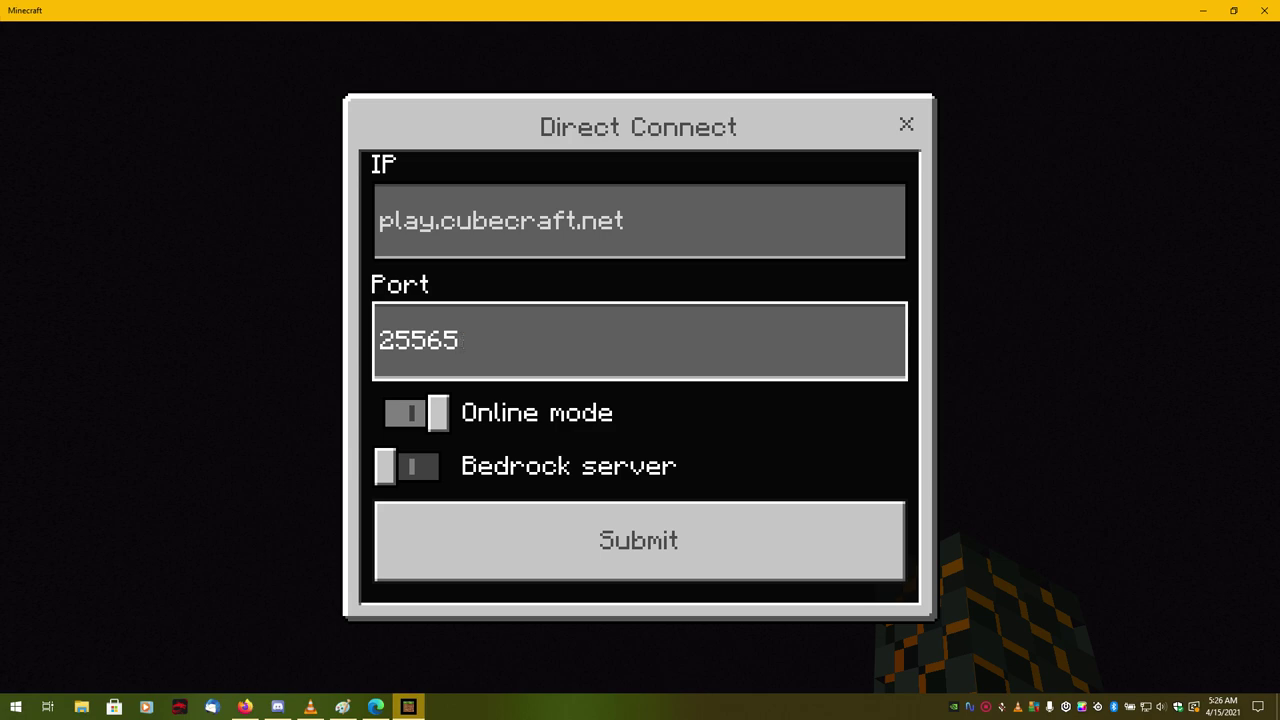
key("Down")
key("Return")
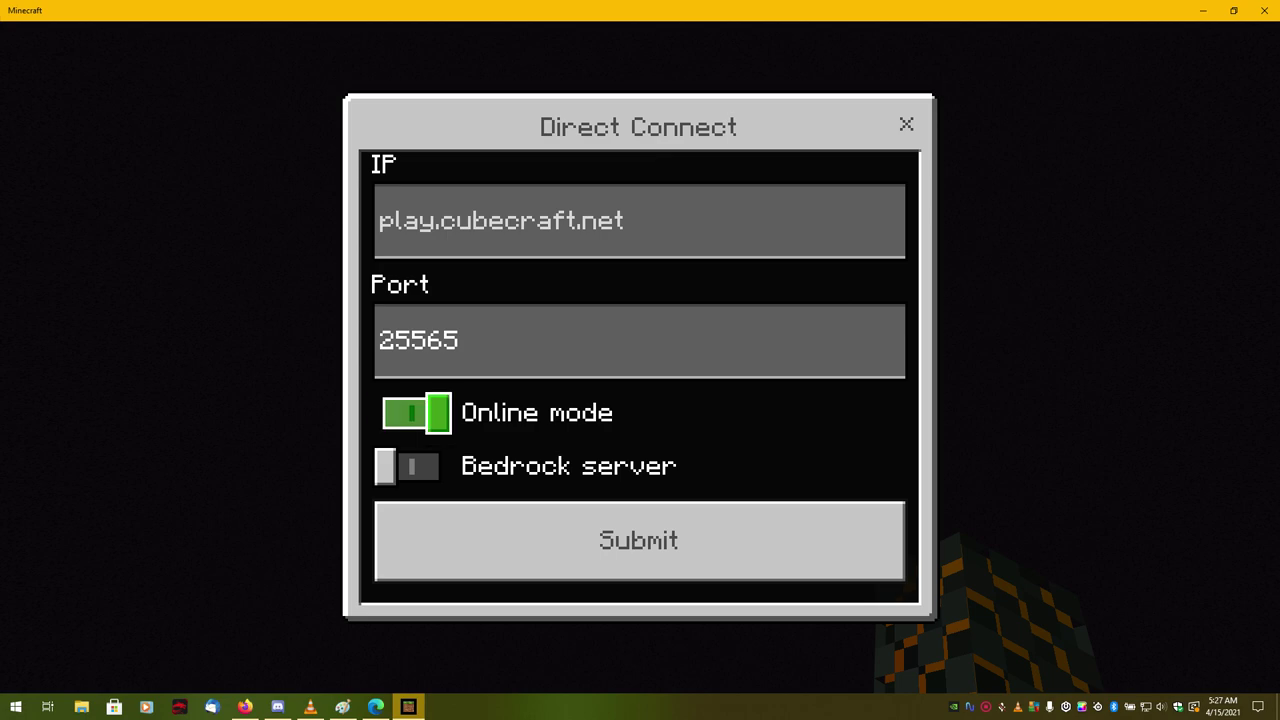
key("Return")
key("Down")
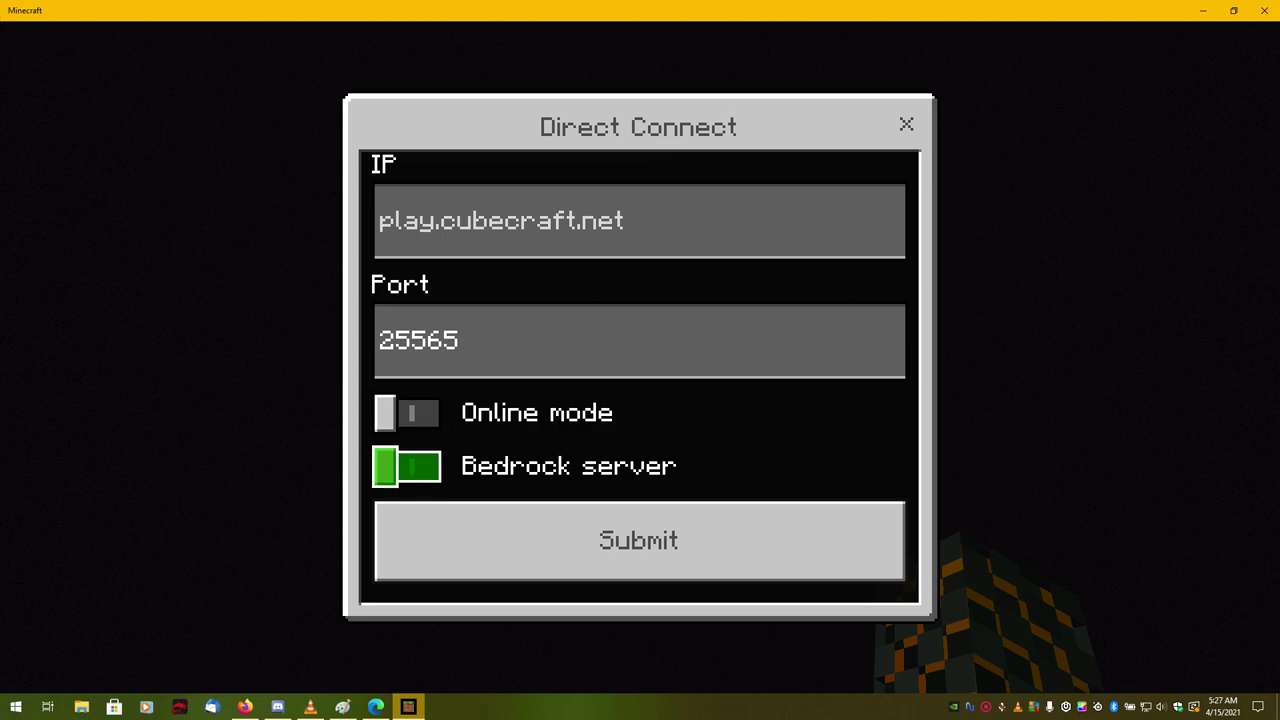
key("Up")
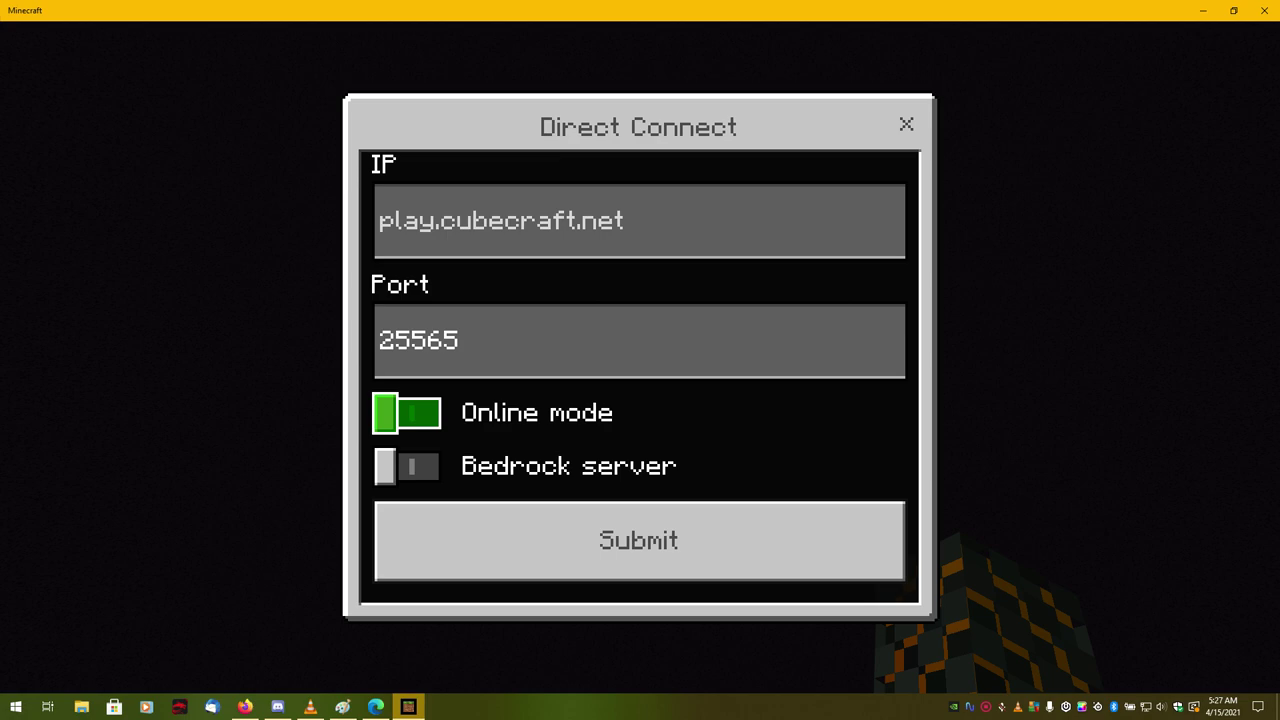
left_click(406, 413)
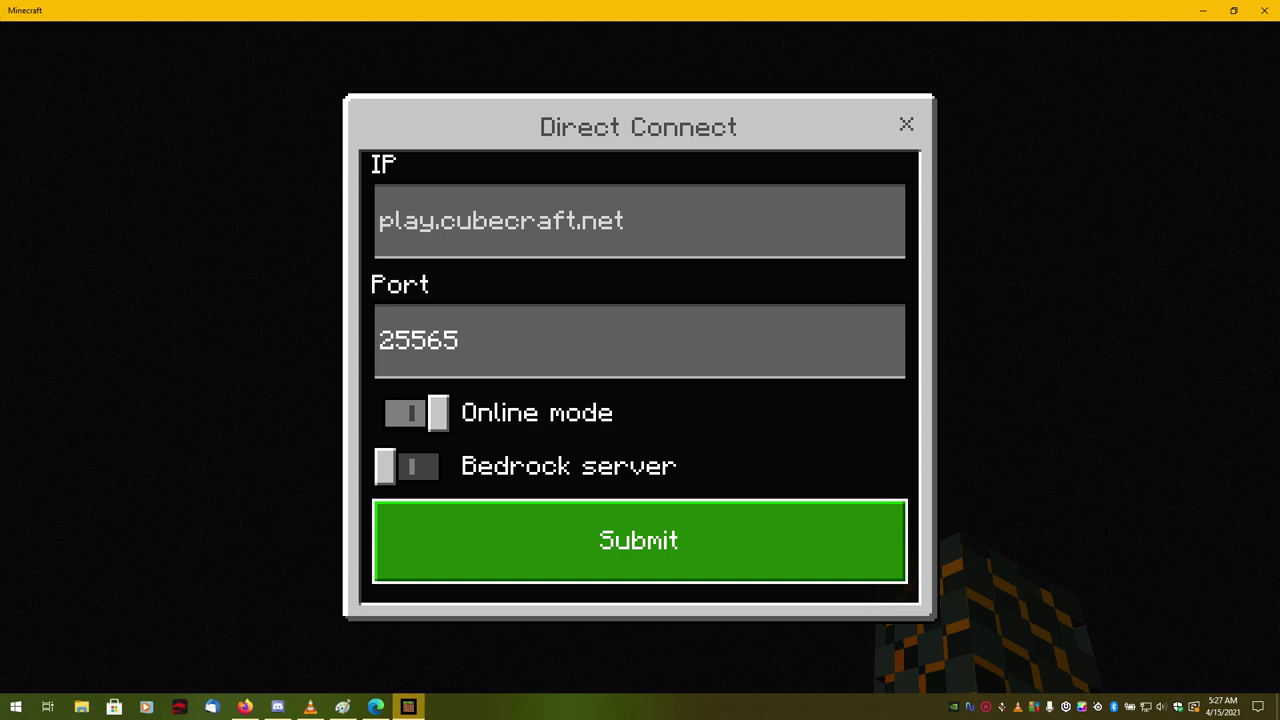
Step: Review the Direct Connect form's address, port and mode options, and close the form without submitting it
key("Up")
key("Up")
key("Up")
key("Up")
key("Up")
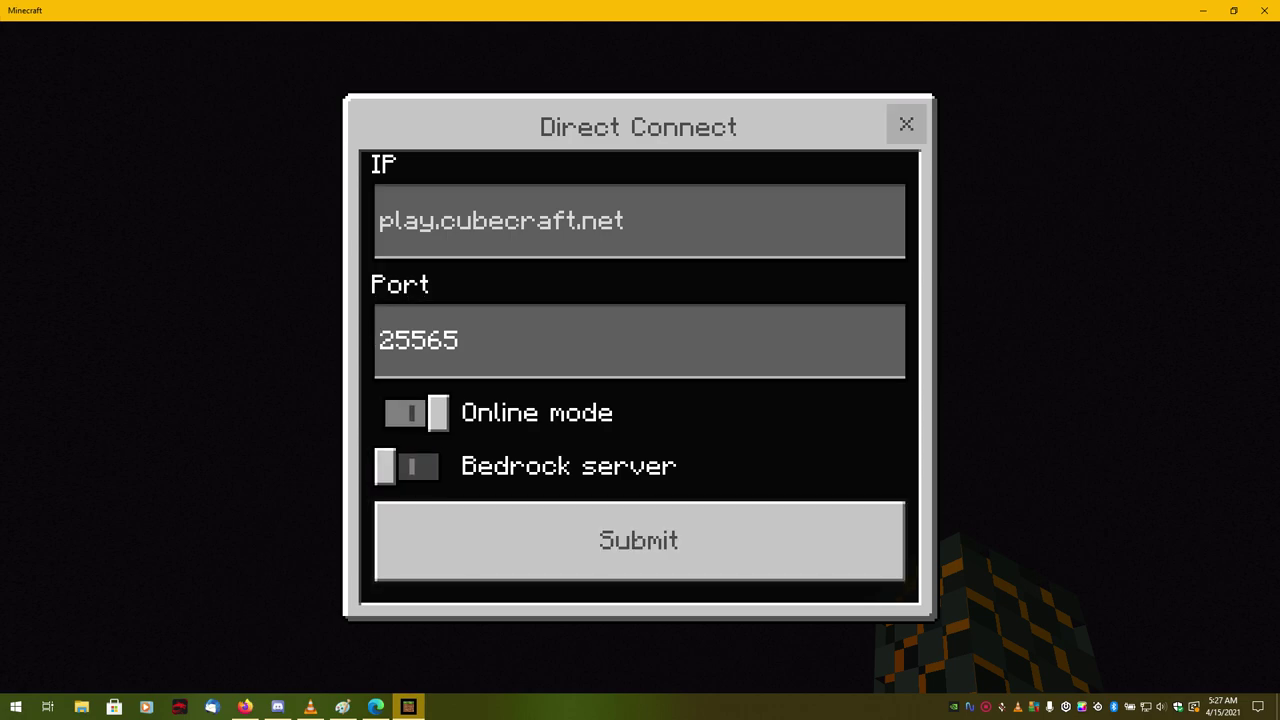
key("Down")
key("Down")
key("Up")
key("Up")
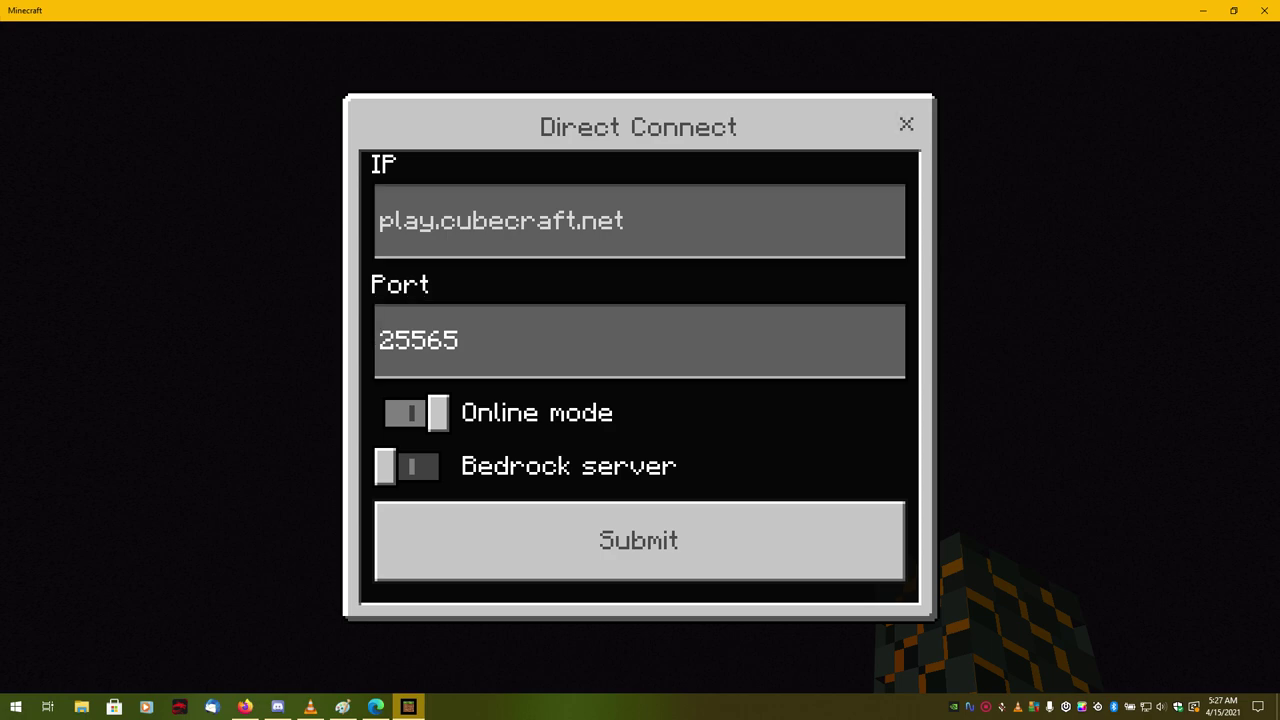
key("Down")
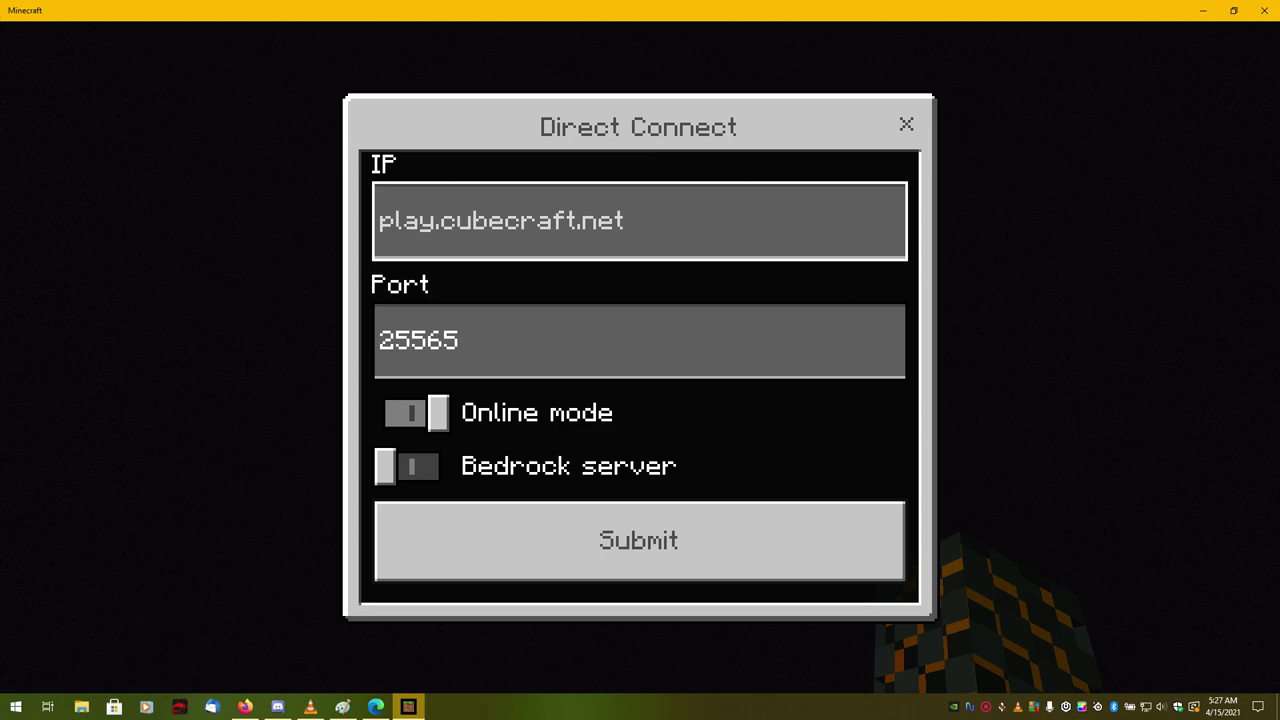
left_click(906, 124)
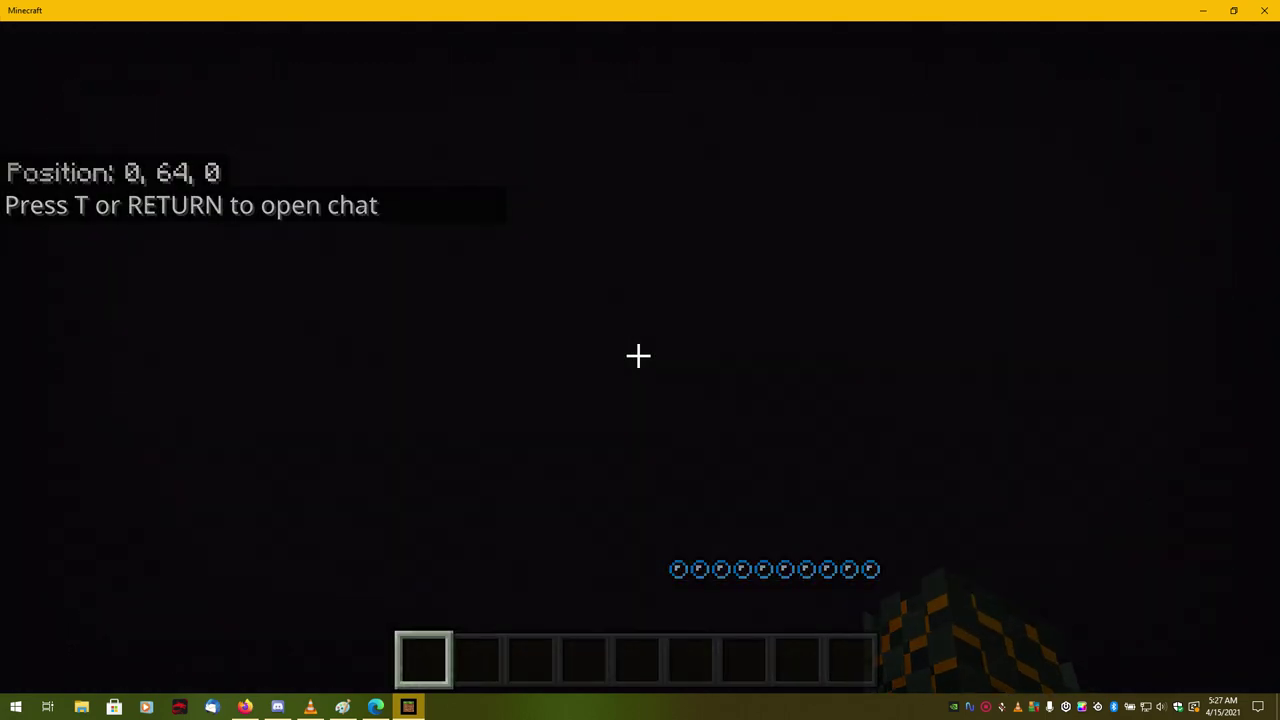
Step: Open the custom servers list and switch to editing its servers
key("Down")
key("Down")
key("Return")
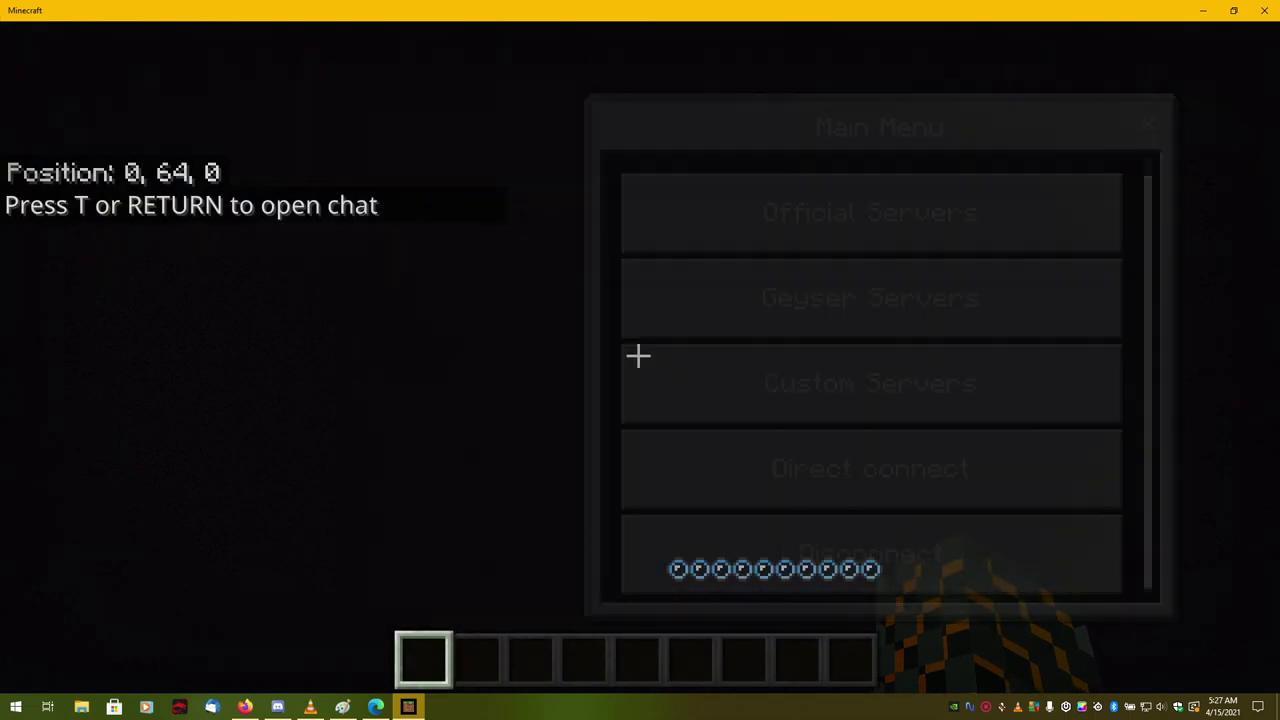
key("Down")
key("Down")
key("Down")
key("Down")
key("Down")
key("Down")
key("Down")
key("Down")
key("Down")
key("Down")
key("Down")
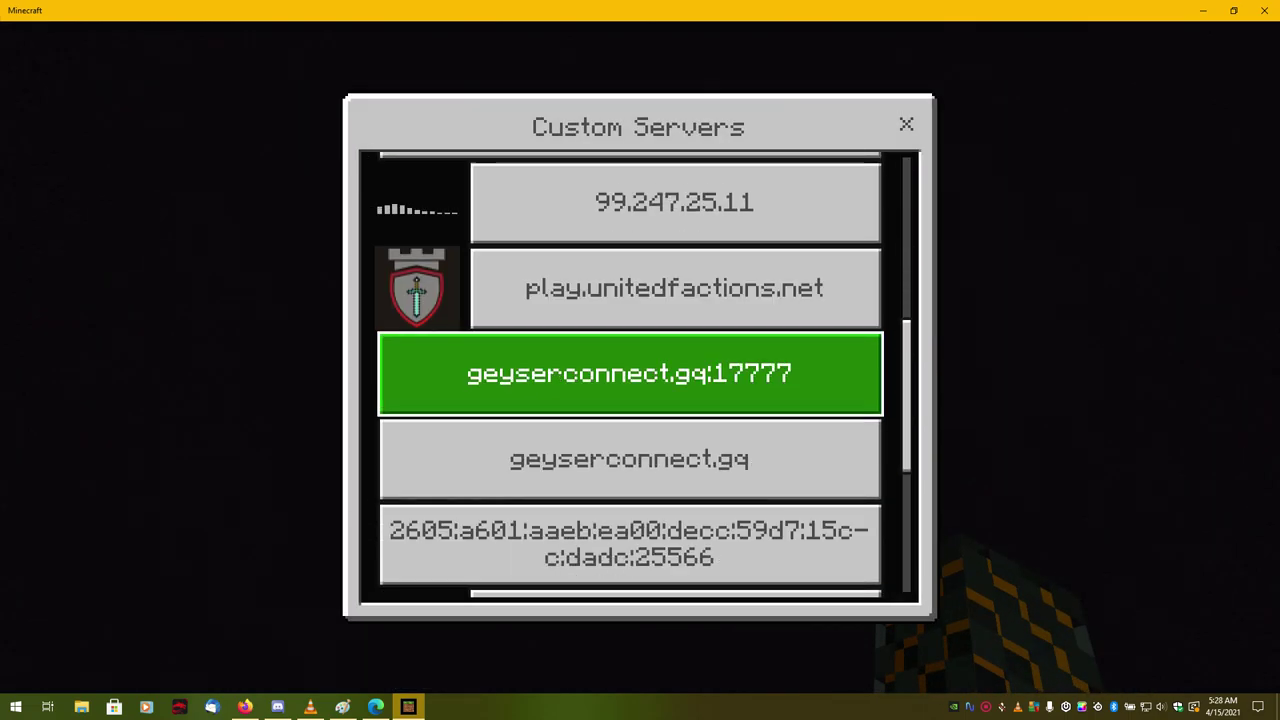
key("Up")
key("Down")
key("Down")
key("Down")
key("Up")
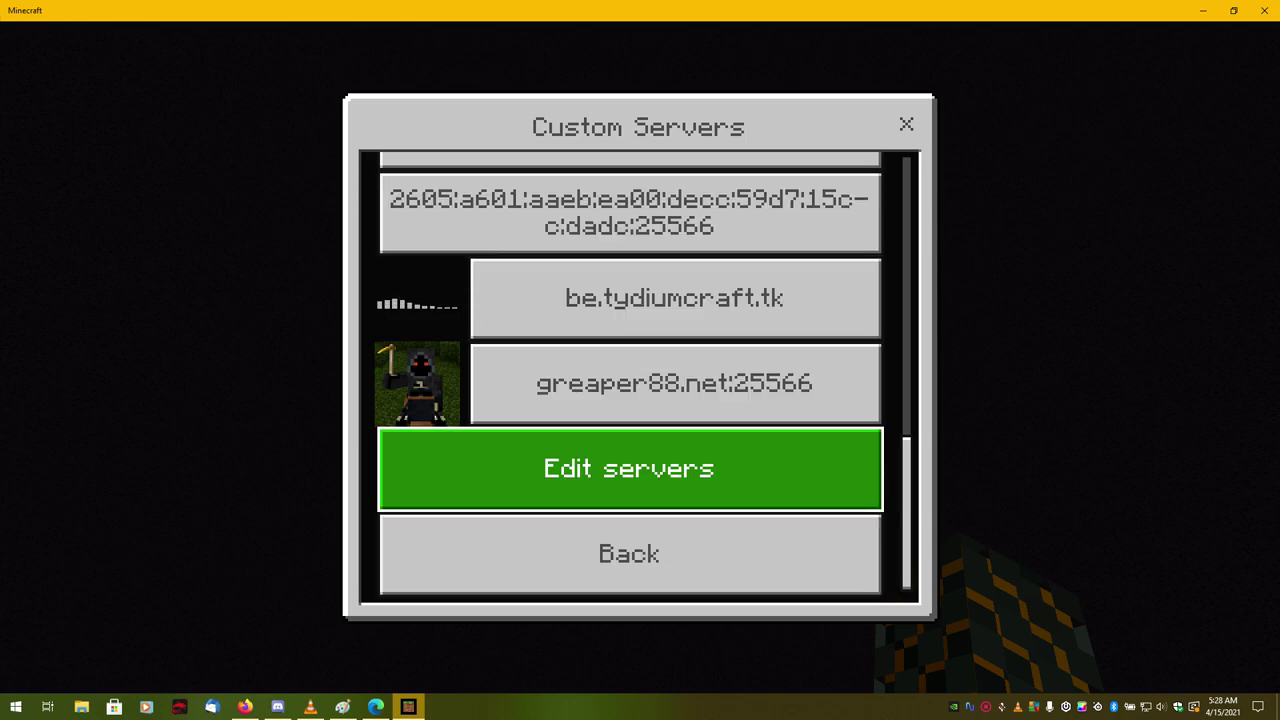
key("Return")
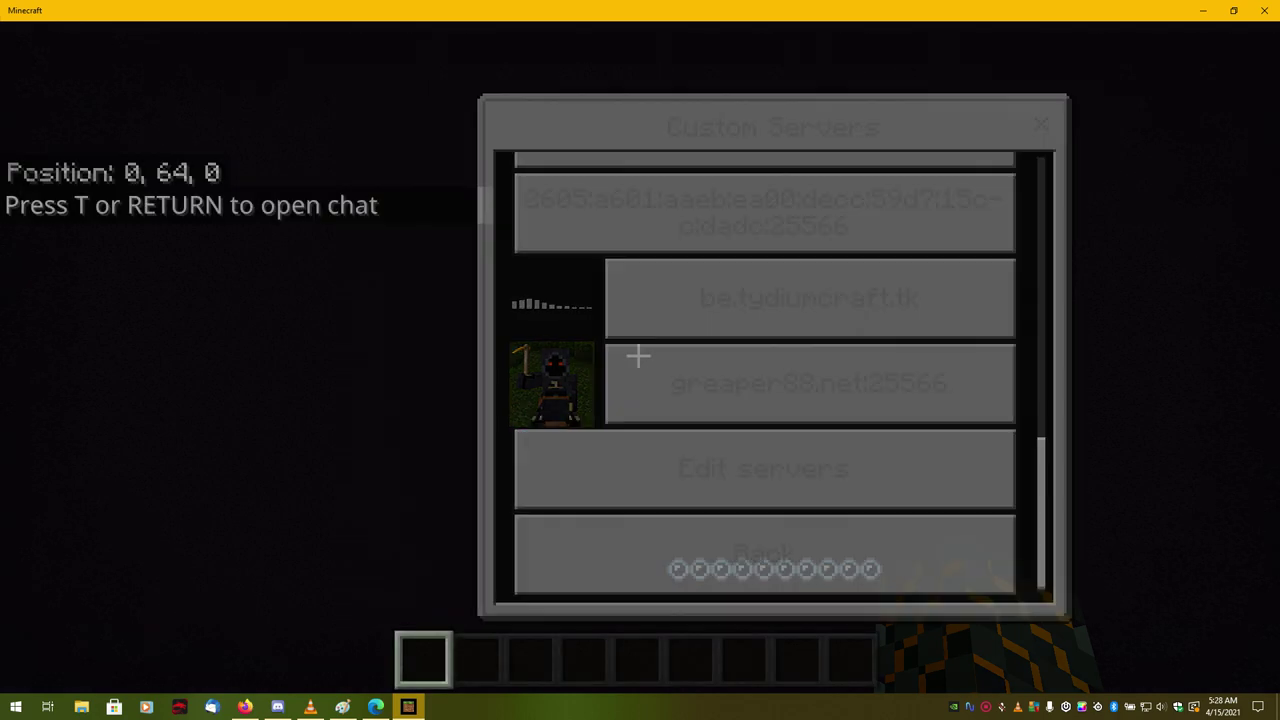
Step: Try to remove the greaper88.net:25566 entry from the custom servers
key("Down")
key("Down")
key("Down")
key("Down")
key("Down")
key("Down")
key("Down")
key("Down")
key("Down")
key("Down")
key("Down")
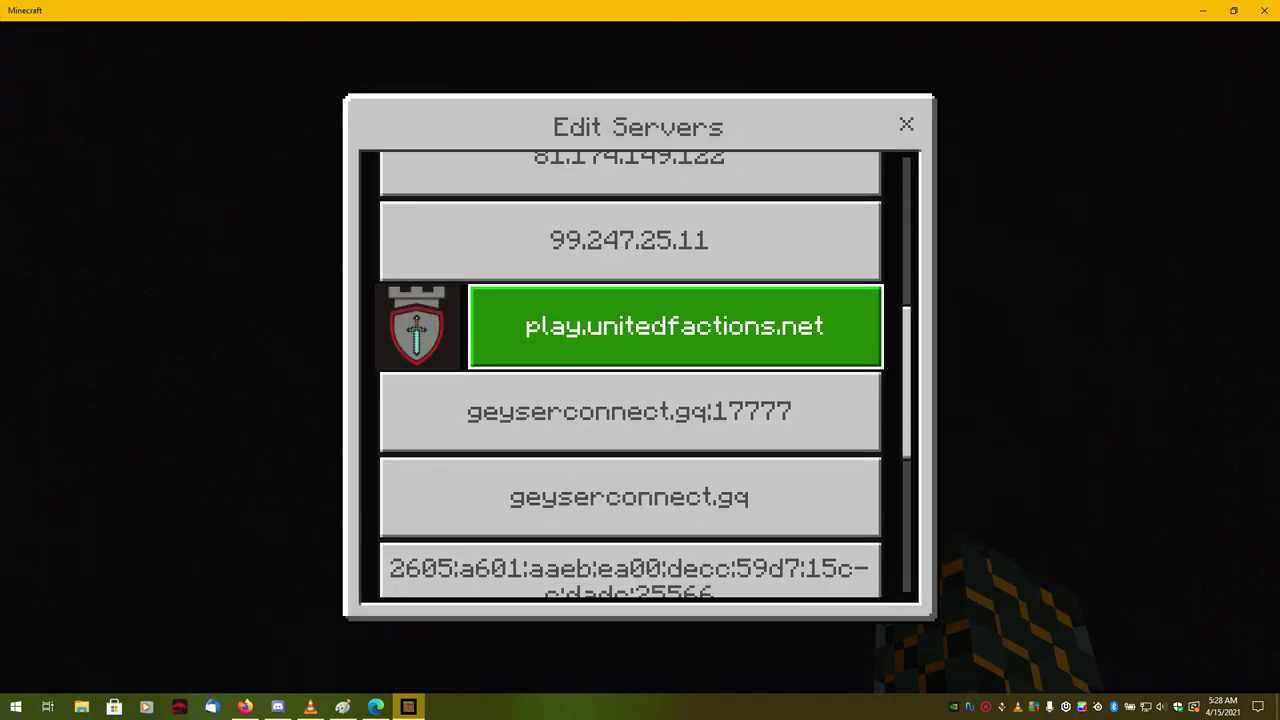
key("Return")
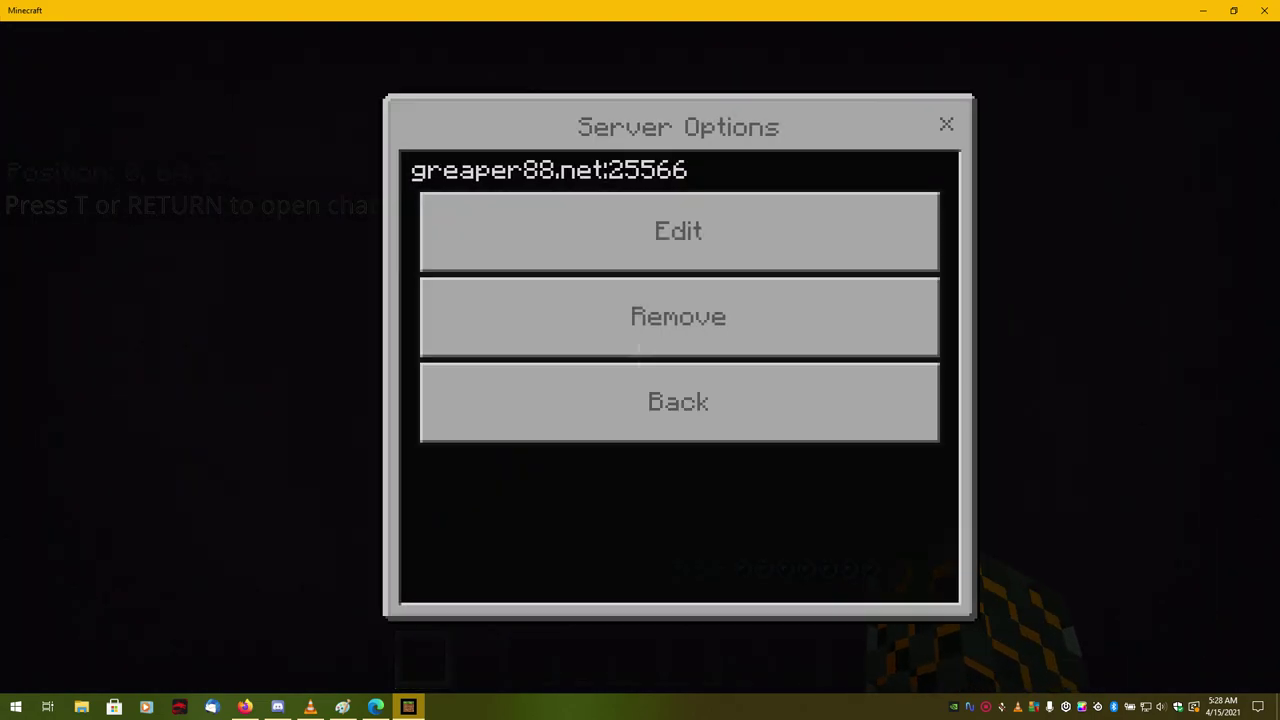
key("Down")
key("Return")
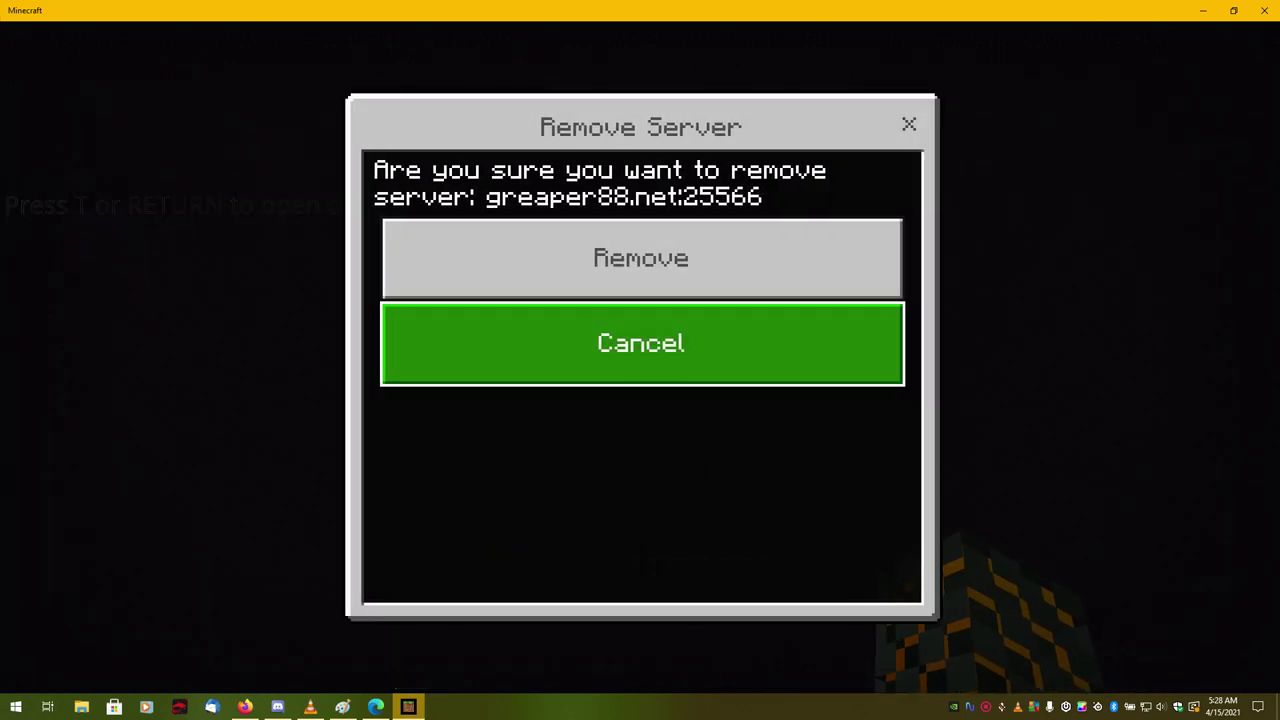
key("Up")
key("Return")
Step: Open the form for adding a new custom server
key("Down")
key("Down")
key("Down")
key("Down")
key("Down")
key("Down")
key("Down")
key("Down")
key("Down")
key("Down")
key("Down")
key("Down")
key("Down")
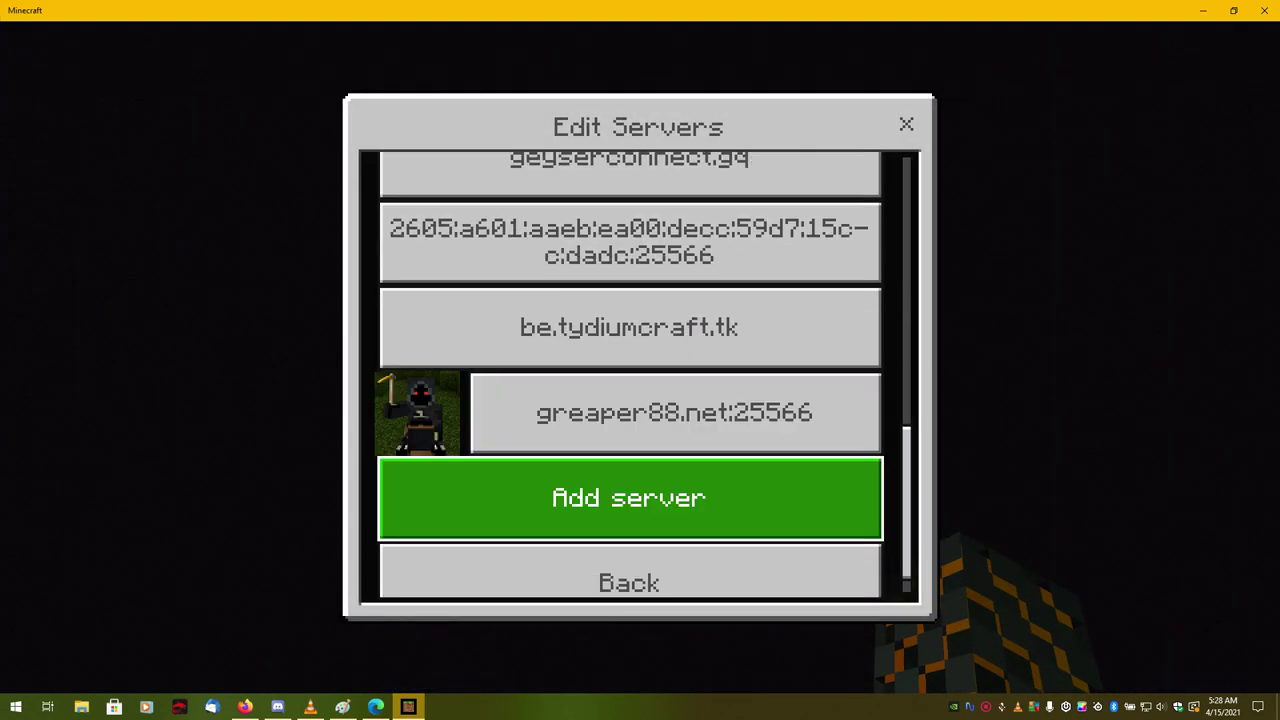
key("Up")
key("Return")
key("Down")
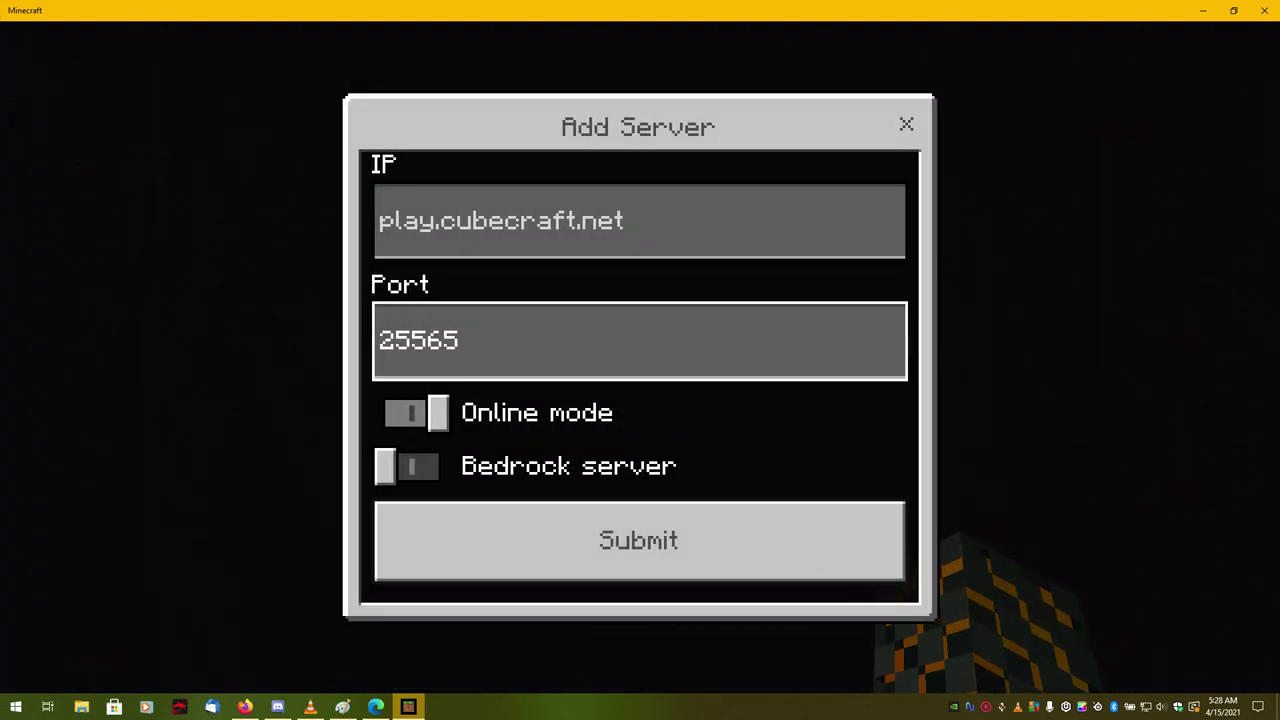
Step: Enter java.greaper88.net as the new server's address, keep port 25565 with Online mode on, and submit it
key("Up")
key("BackSpace")
key("BackSpace")
key("BackSpace")
key("BackSpace")
key("BackSpace")
key("BackSpace")
key("BackSpace")
key("BackSpace")
key("BackSpace")
key("BackSpace")
key("BackSpace")
key("BackSpace")
key("BackSpace")
key("BackSpace")
key("BackSpace")
key("BackSpace")
key("BackSpace")
key("BackSpace")
key("Down")
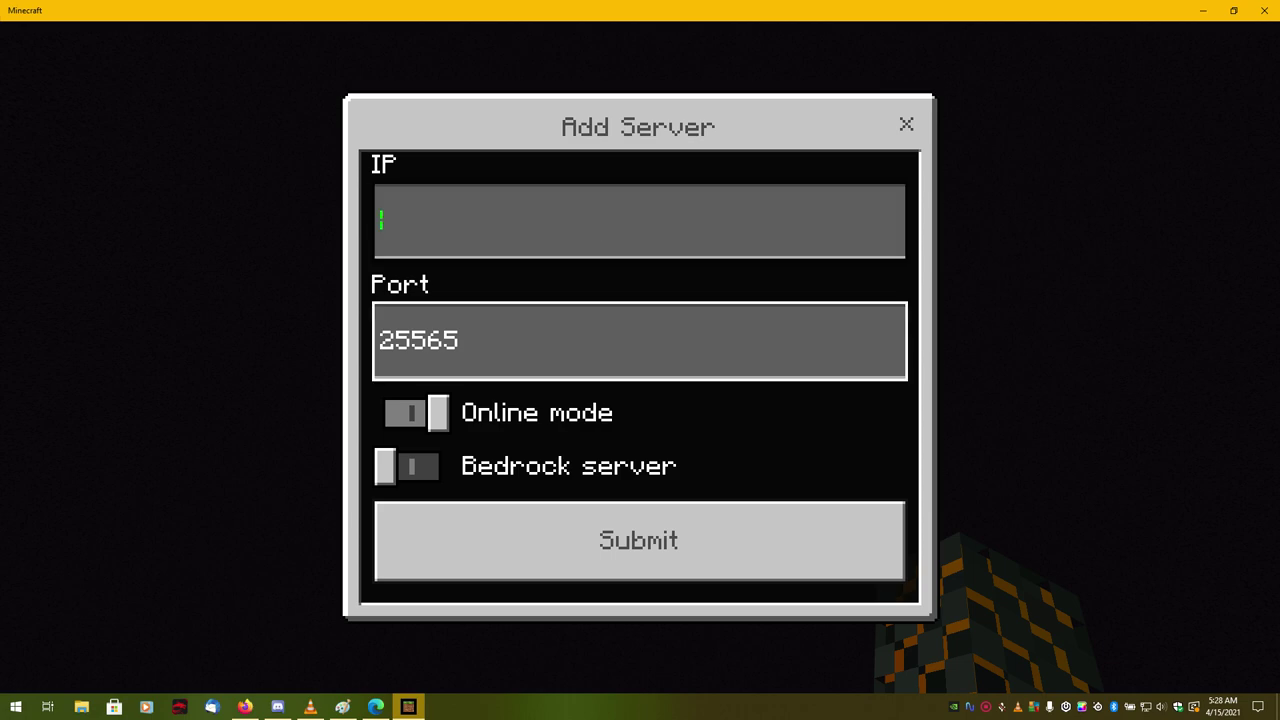
type("java.greaper88")
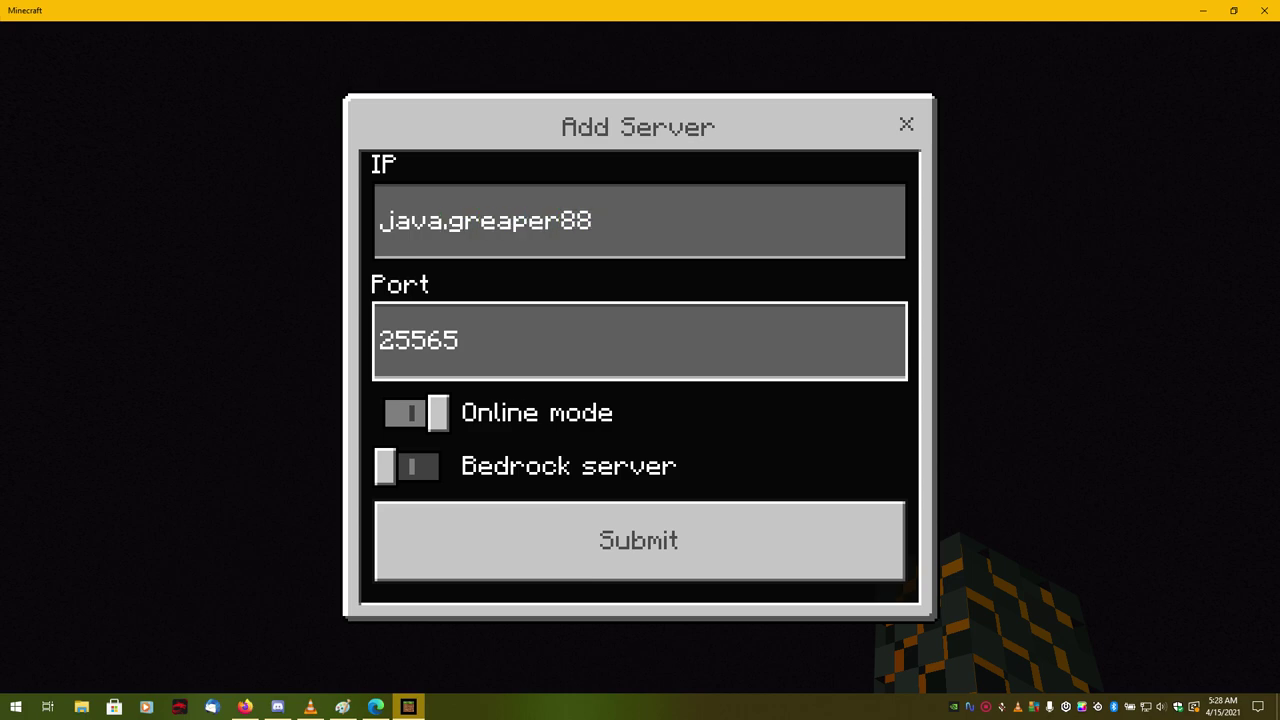
type(".net")
key("Tab")
key("Tab")
key("shift+Tab")
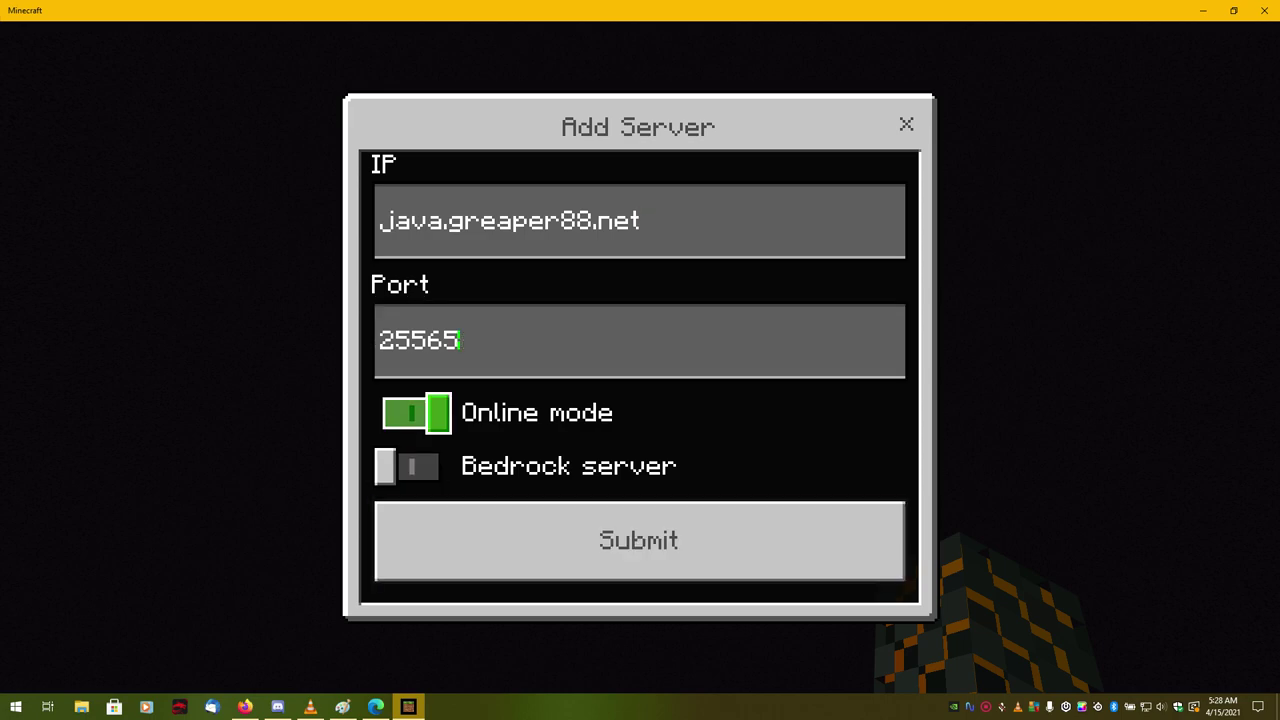
left_click(638, 540)
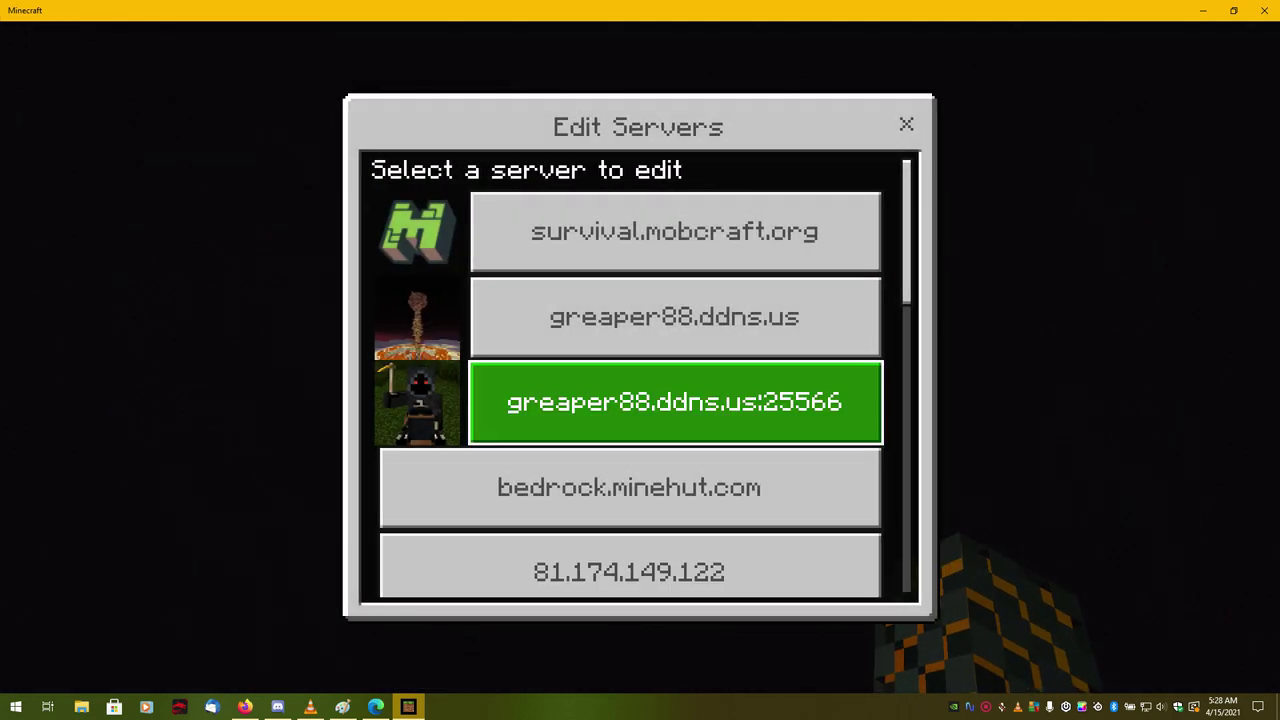
left_click(674, 402)
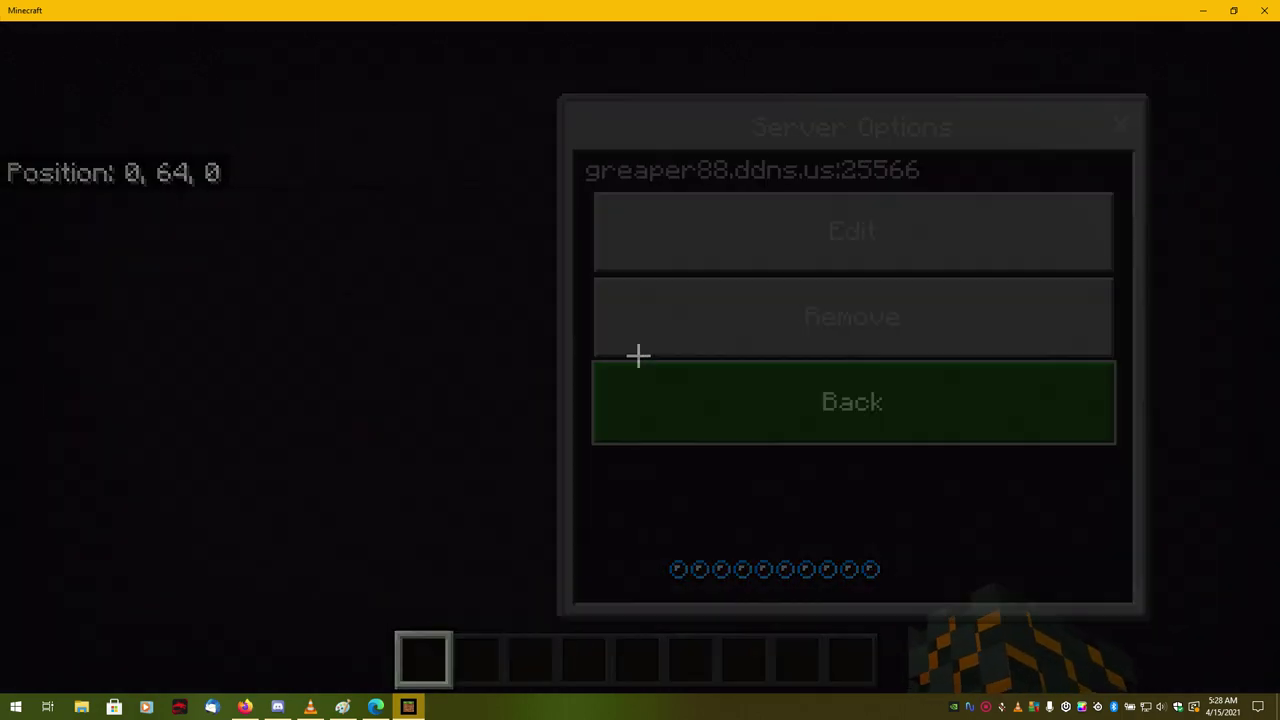
key("Return")
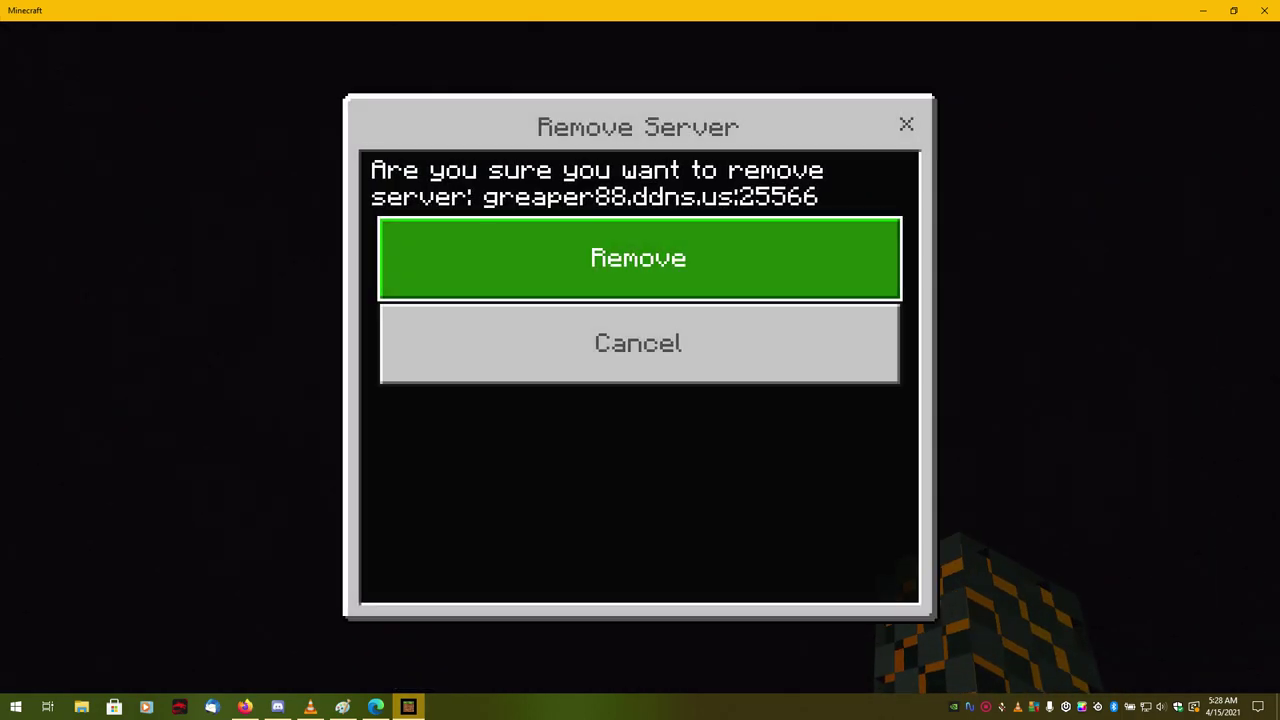
key("Return")
Step: Start another custom server entry and enter bedrock.greaper88.net as its address, without a port suffix
scroll(638, 356, "down", 8)
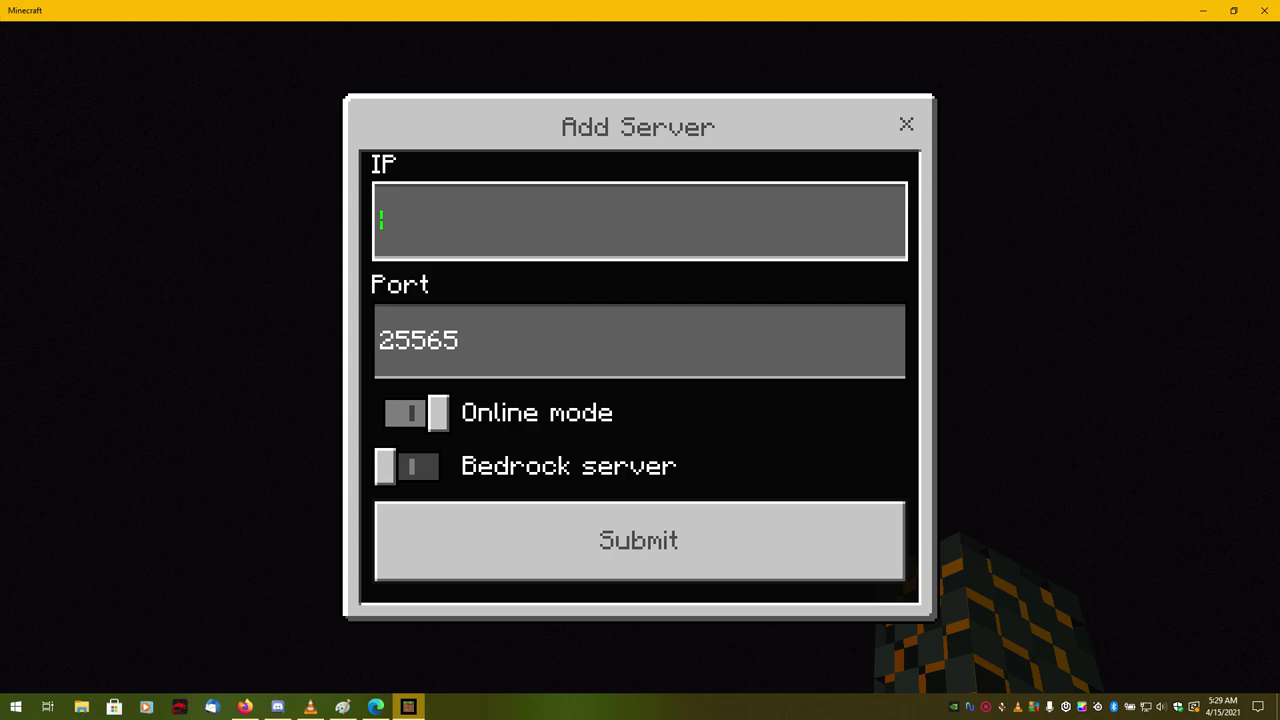
type("bedrock.")
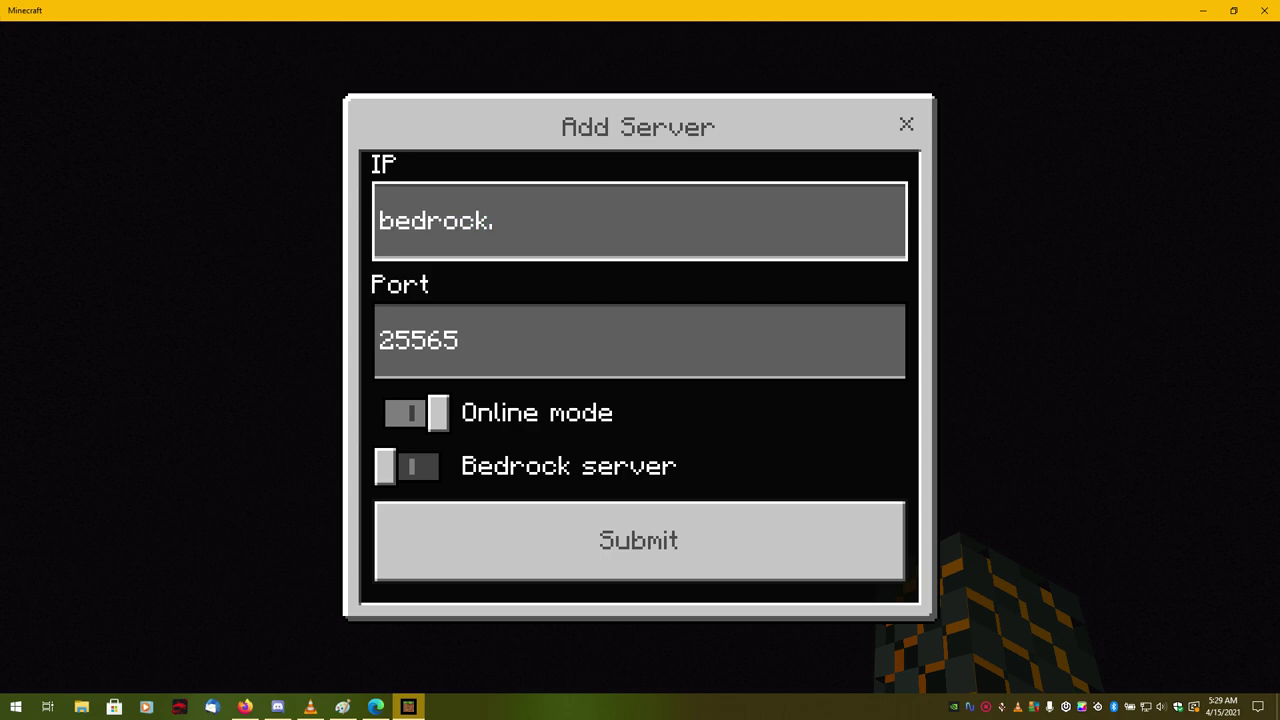
type("greaper88")
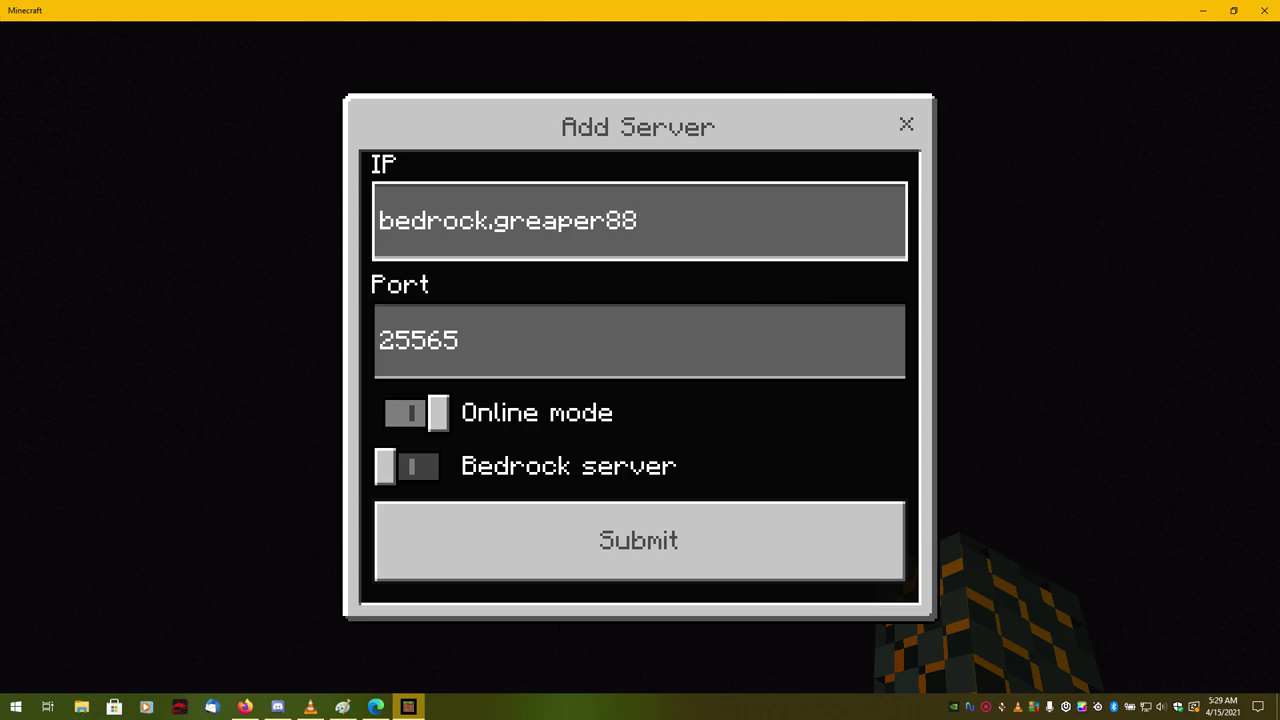
type(".net:19162")
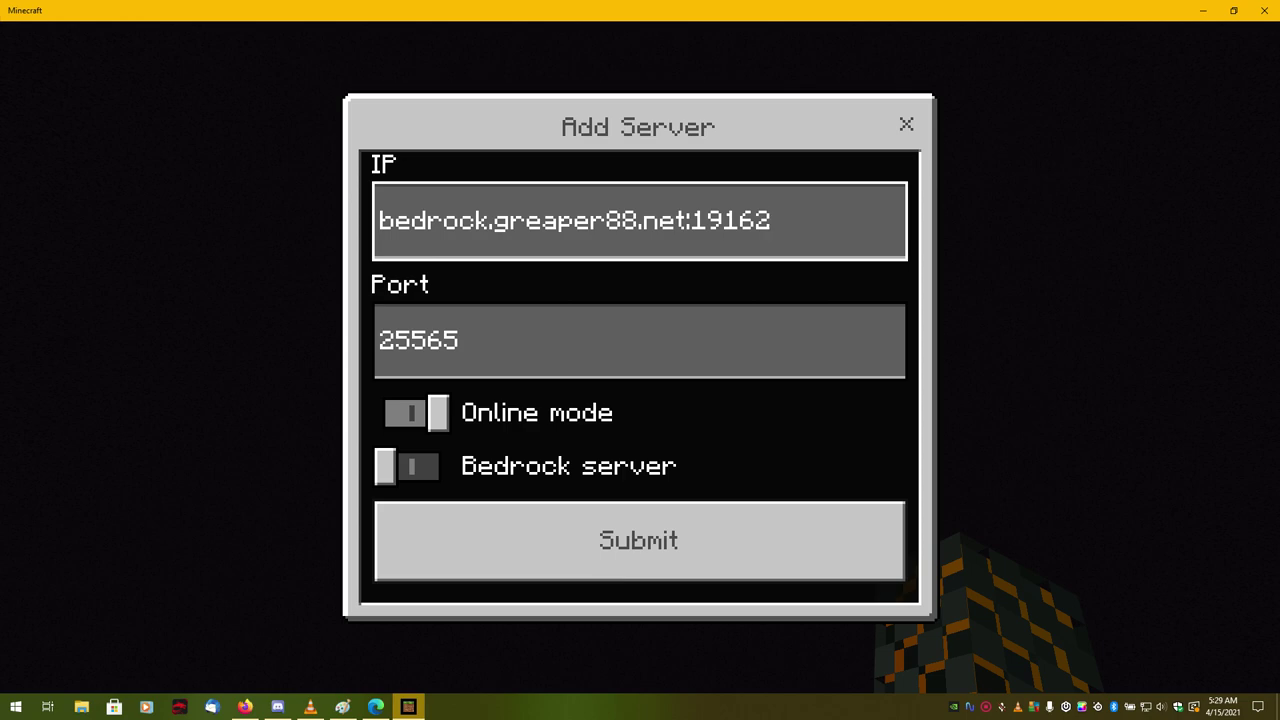
key("BackSpace")
key("BackSpace")
key("BackSpace")
key("BackSpace")
key("BackSpace")
key("BackSpace")
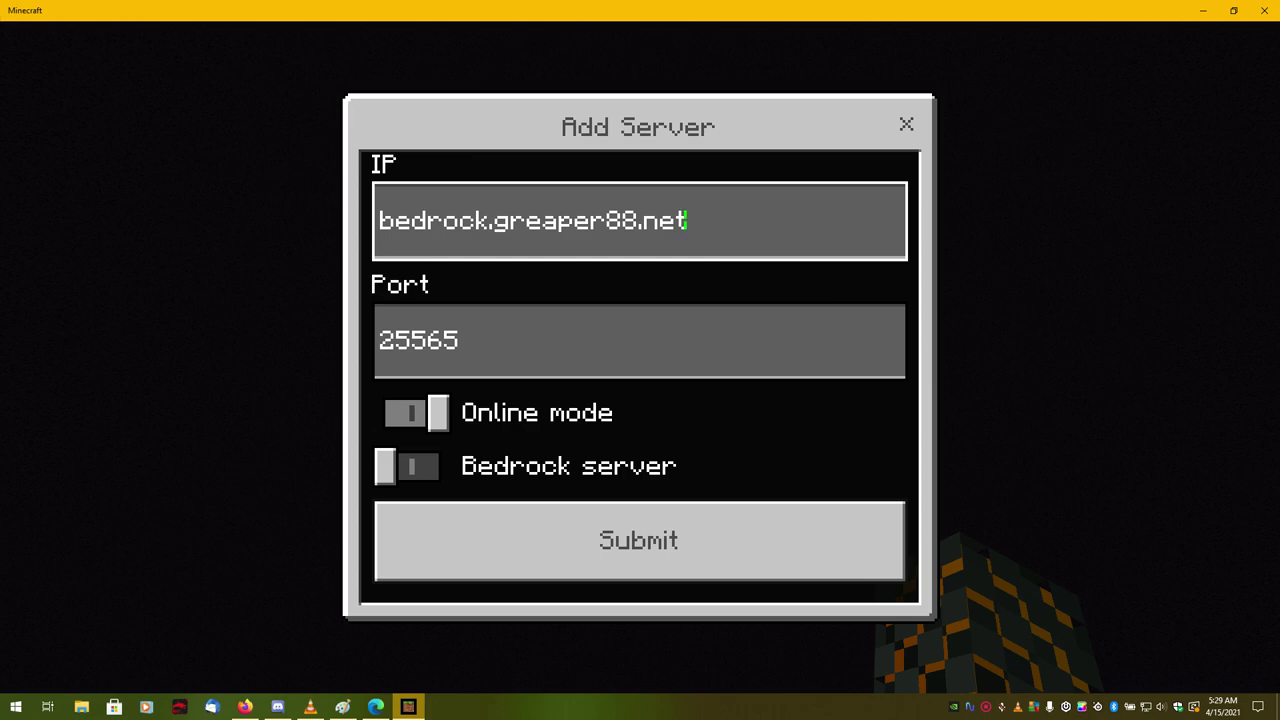
Step: Set the port of the bedrock.greaper88.net entry to 19162
left_click(458, 340)
key("BackSpace")
key("BackSpace")
key("BackSpace")
key("BackSpace")
key("BackSpace")
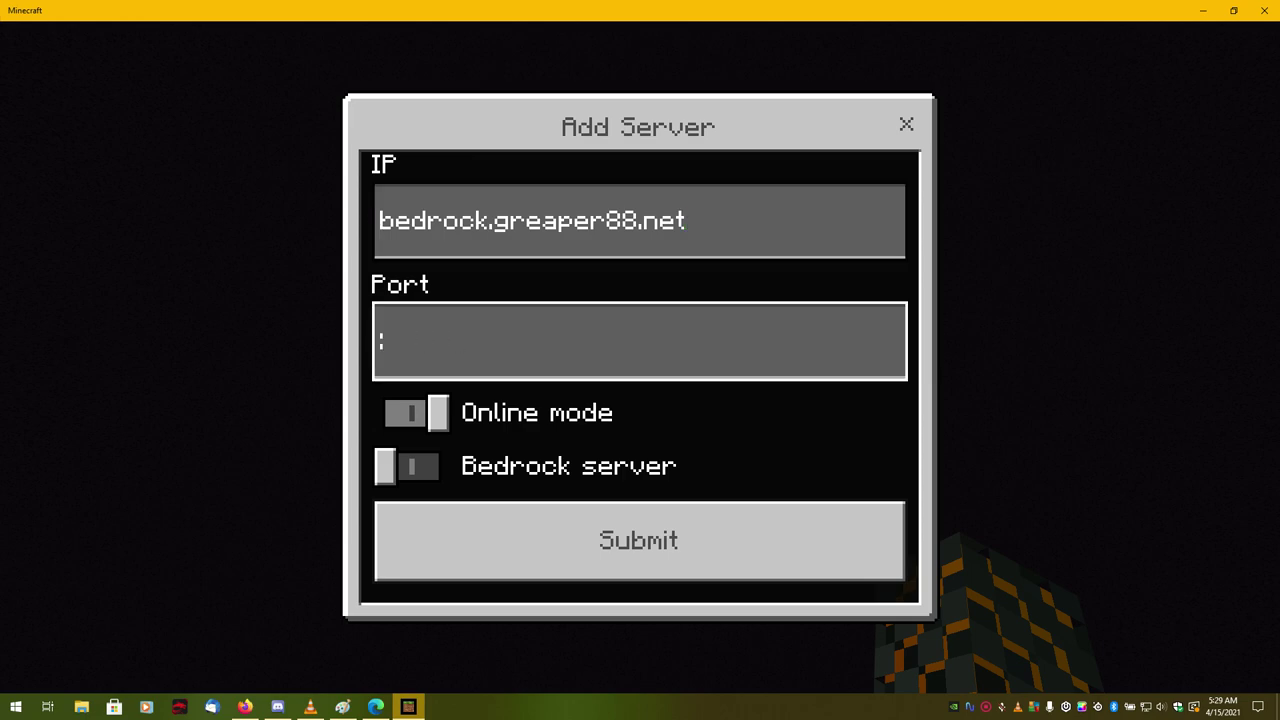
type("19162")
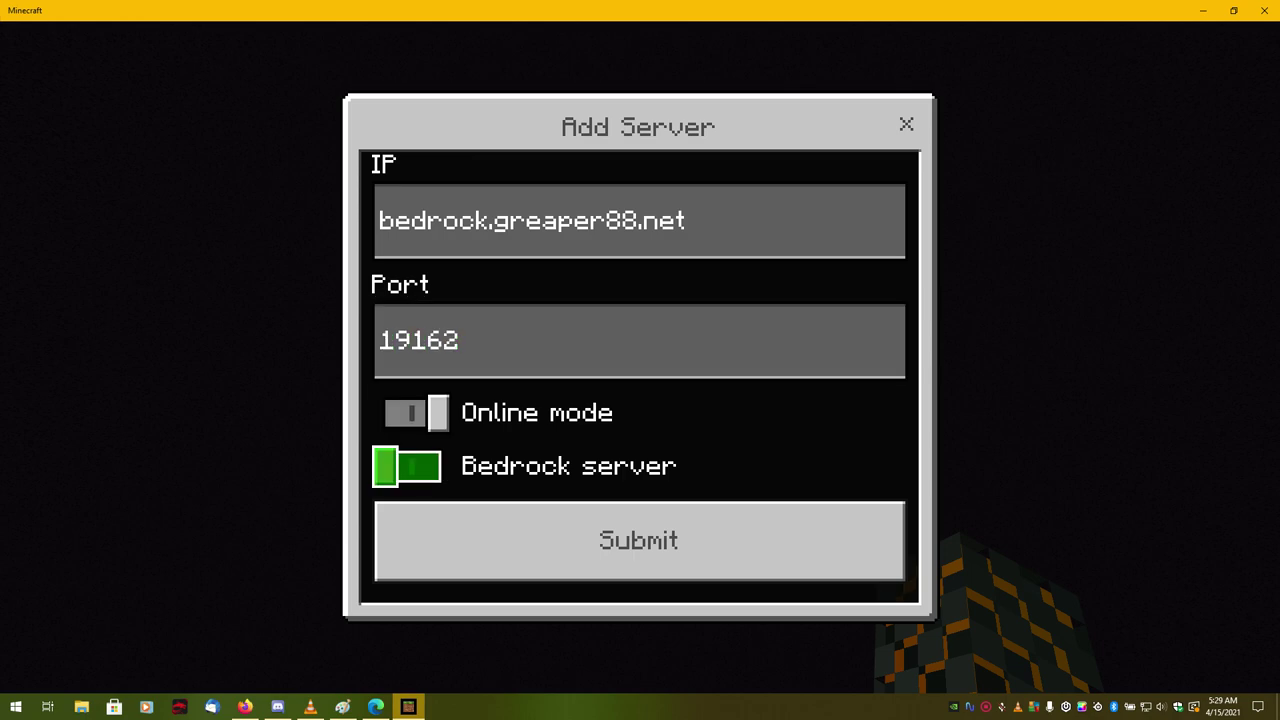
Step: Mark the bedrock.greaper88.net entry as a Bedrock server and submit it
left_click(406, 466)
key("Down")
key("Up")
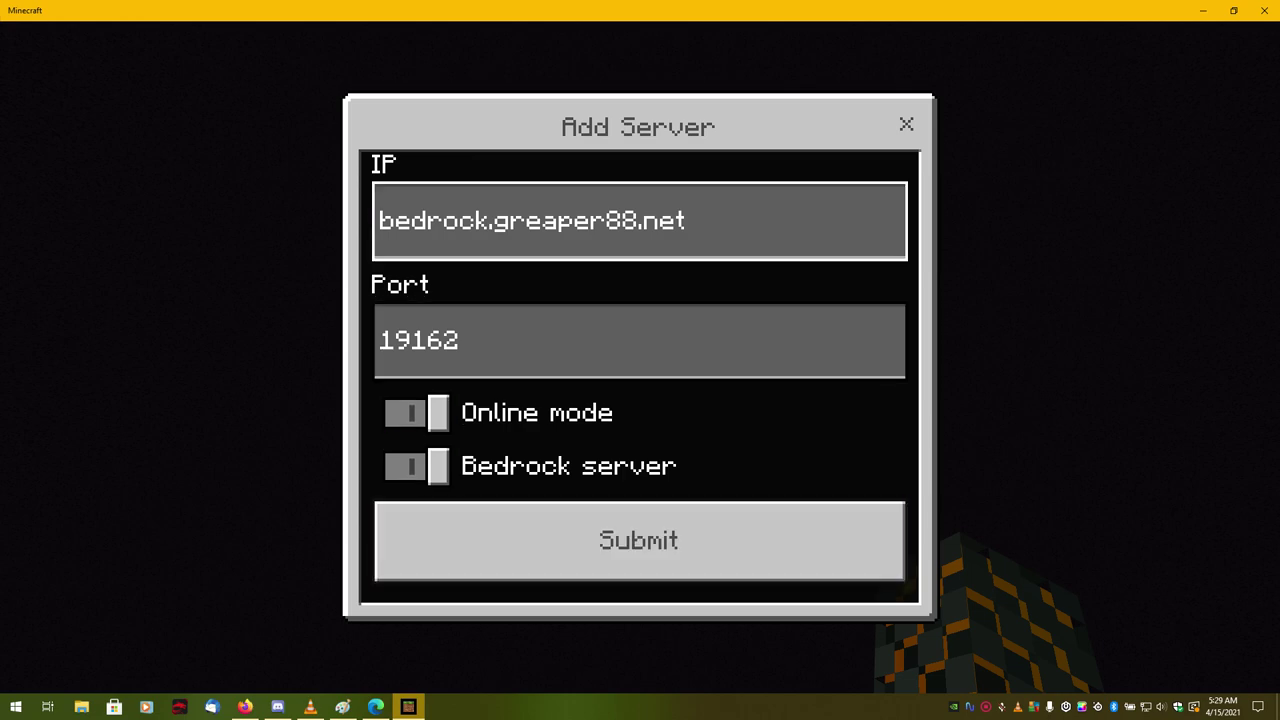
key("Down")
key("Down")
key("Down")
key("Down")
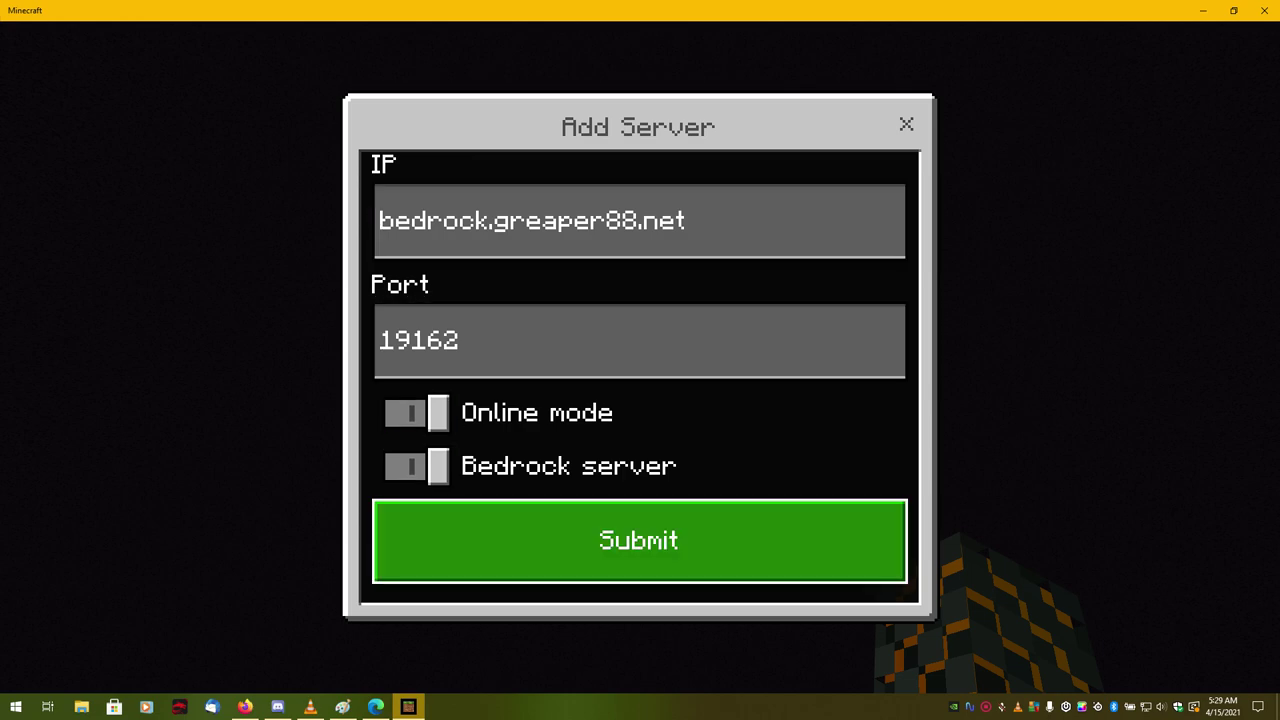
key("Return")
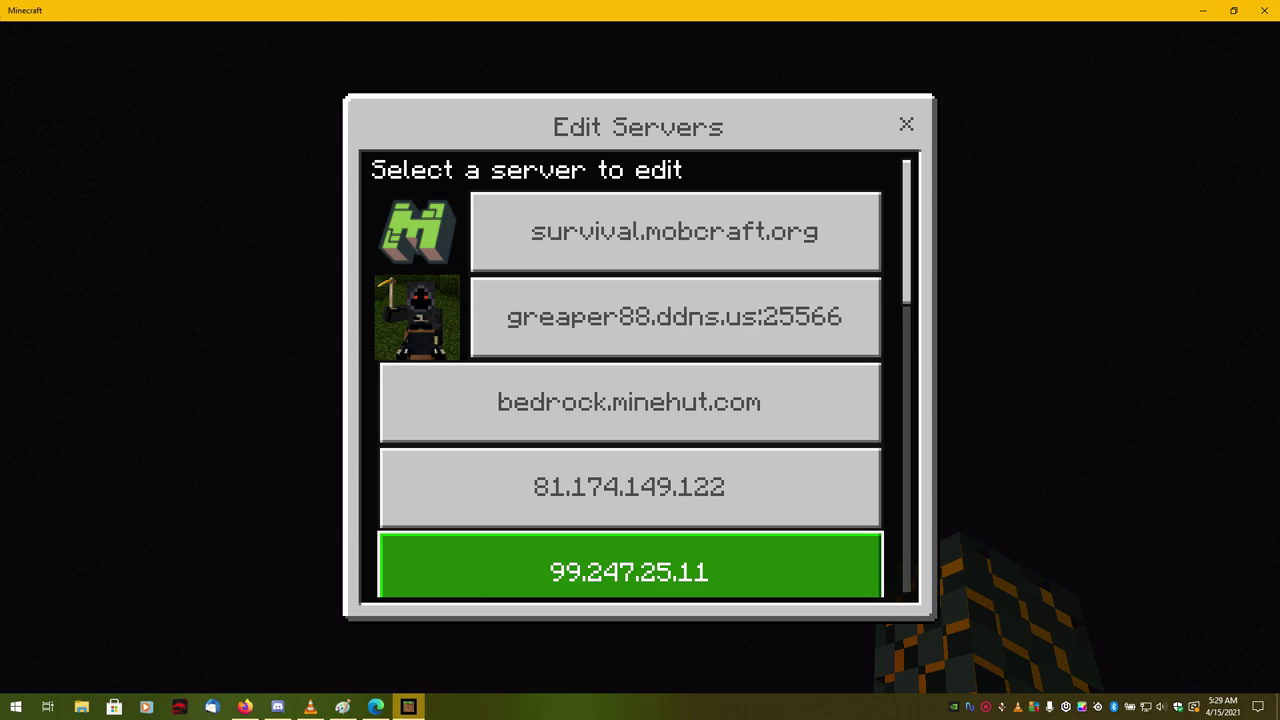
Step: Check the end of the server list for the newly added Java and Bedrock entries
key("Down")
key("Down")
key("Down")
key("Down")
key("Down")
key("Down")
key("Down")
key("Down")
key("Up")
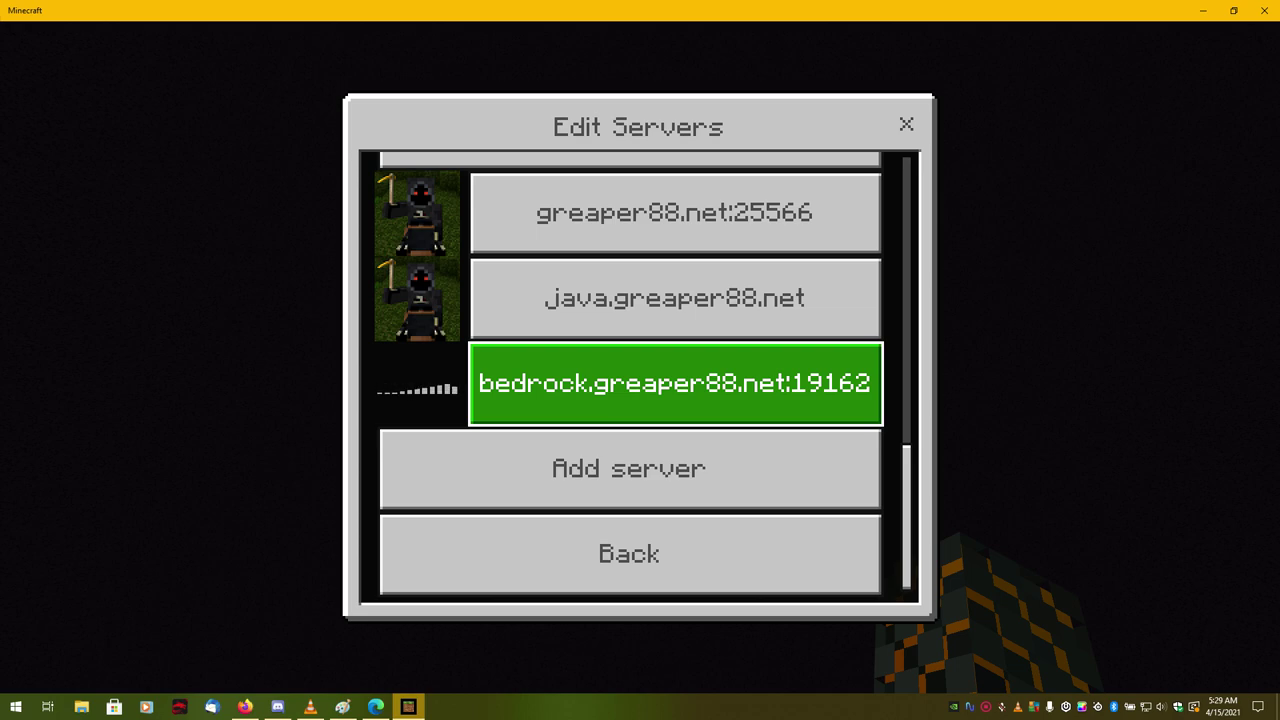
Step: Leave the server editing screen and go to the end of the custom server list
key("Down")
key("Down")
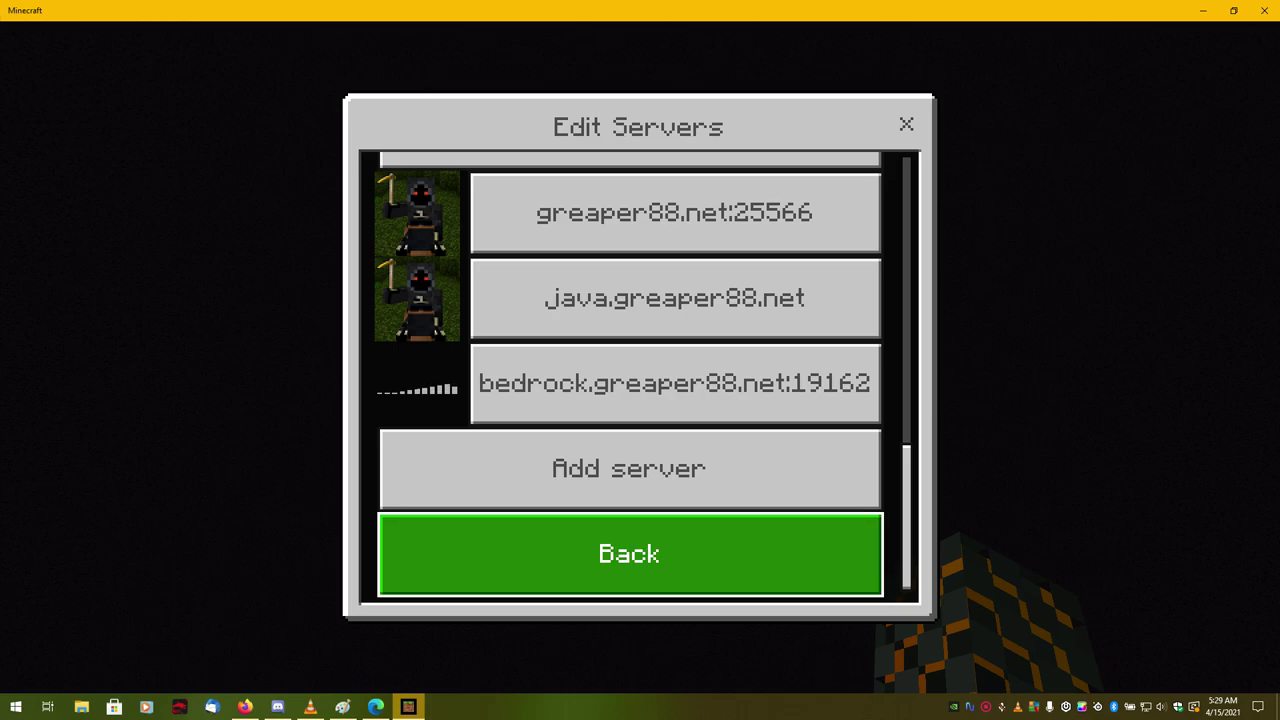
key("Return")
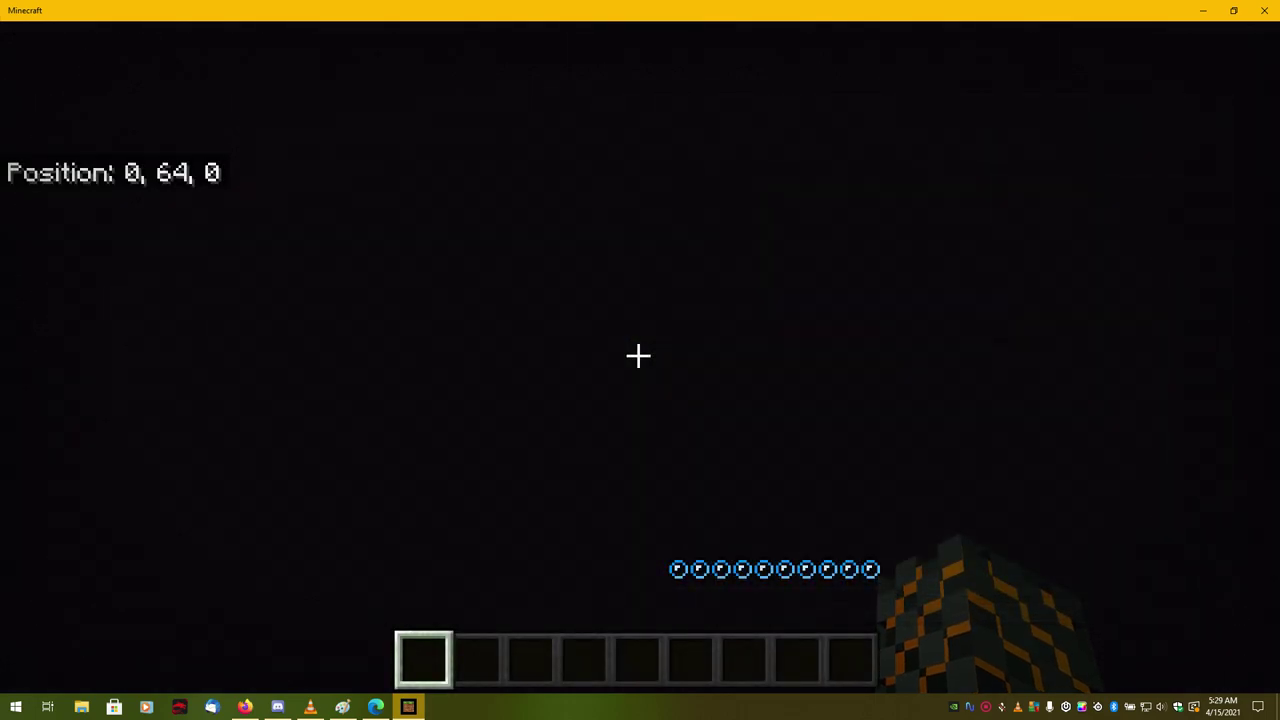
key("Down")
key("Down")
scroll(630, 520, "down", 6)
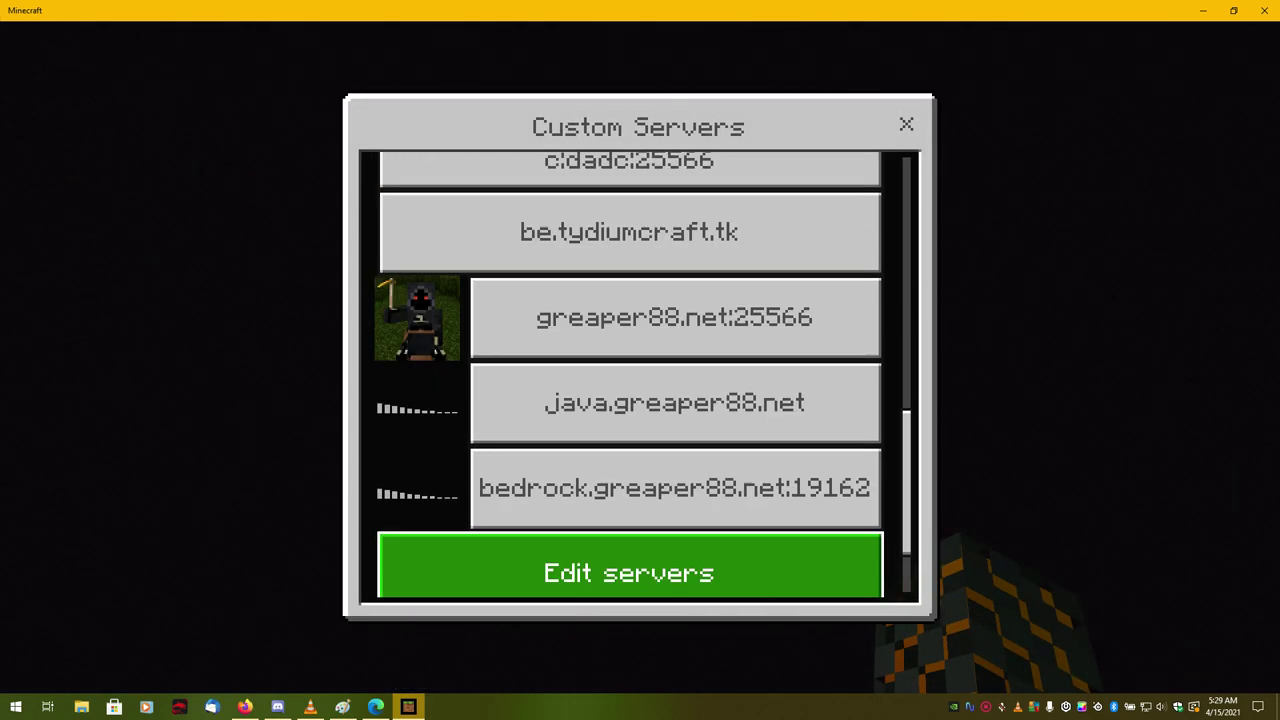
left_click(630, 469)
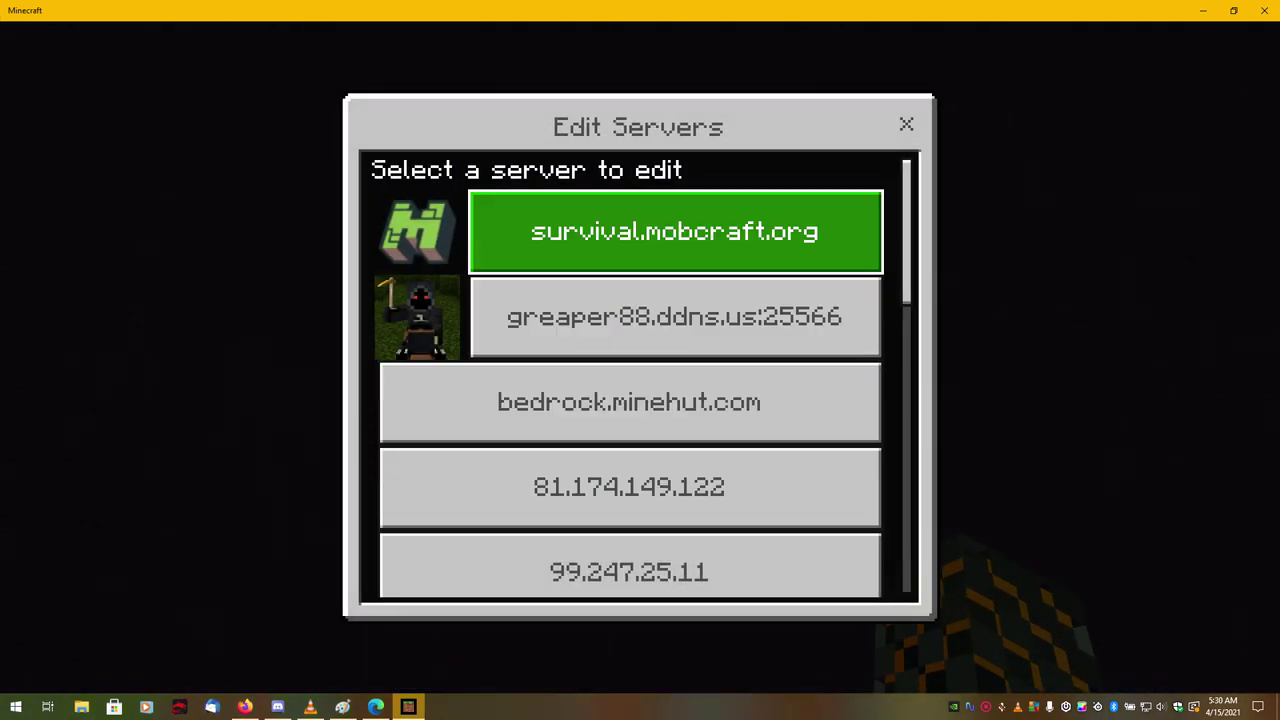
key("Down")
key("Down")
key("Down")
key("Down")
key("Down")
key("Down")
key("Down")
key("Down")
key("Down")
key("Down")
key("Down")
key("Down")
key("Down")
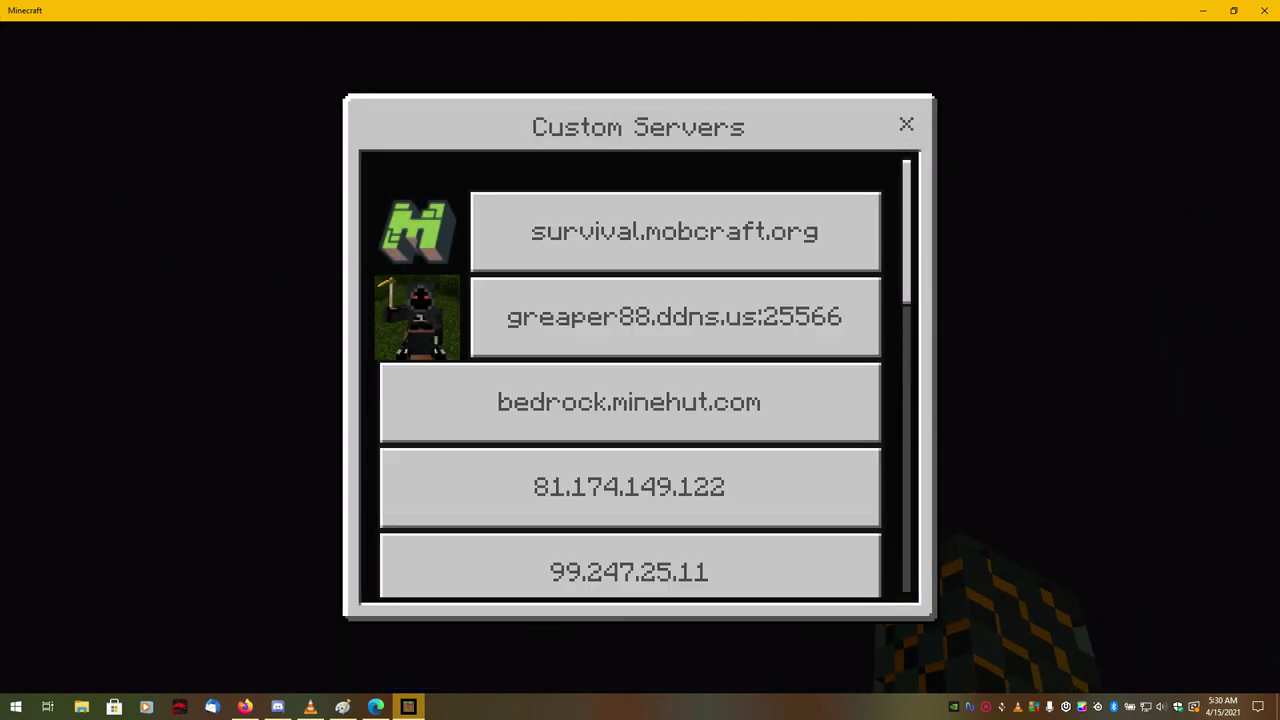
Step: Join the bedrock.greaper88.net:19162 server from the end of the custom server list
scroll(639, 376, "down", 8)
key("Up")
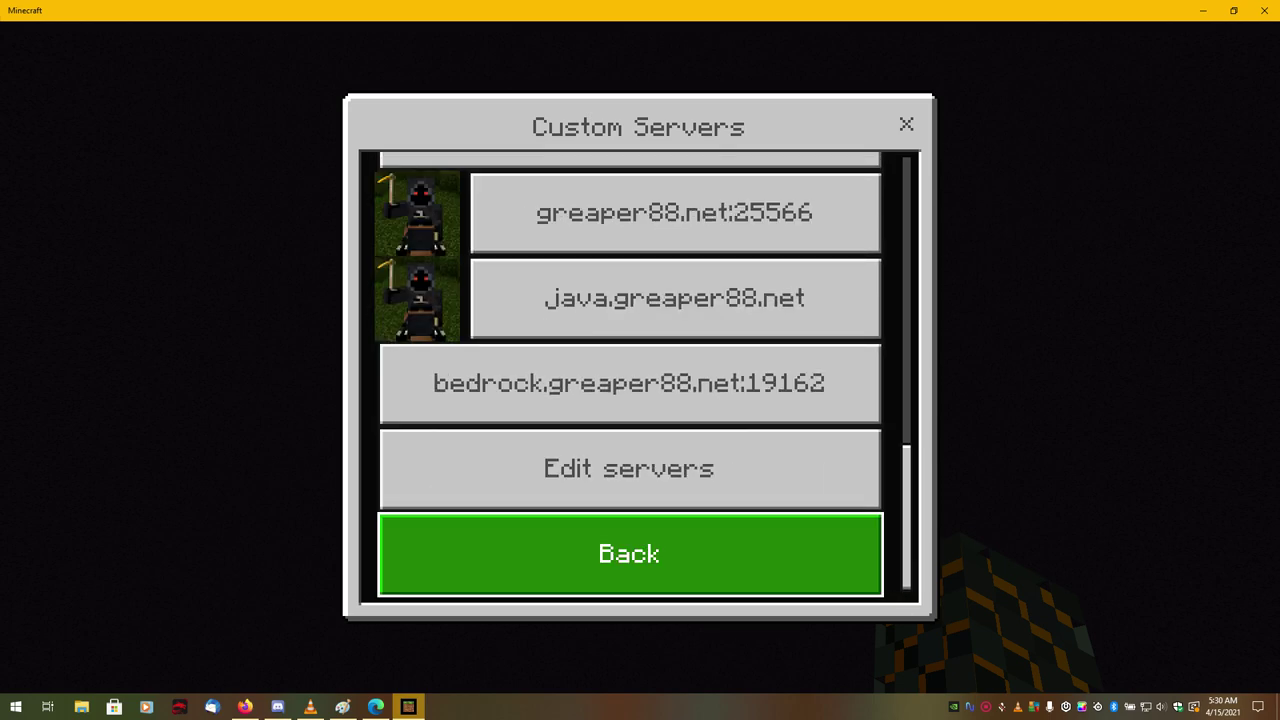
key("Up")
key("Up")
key("Up")
key("Up")
key("Down")
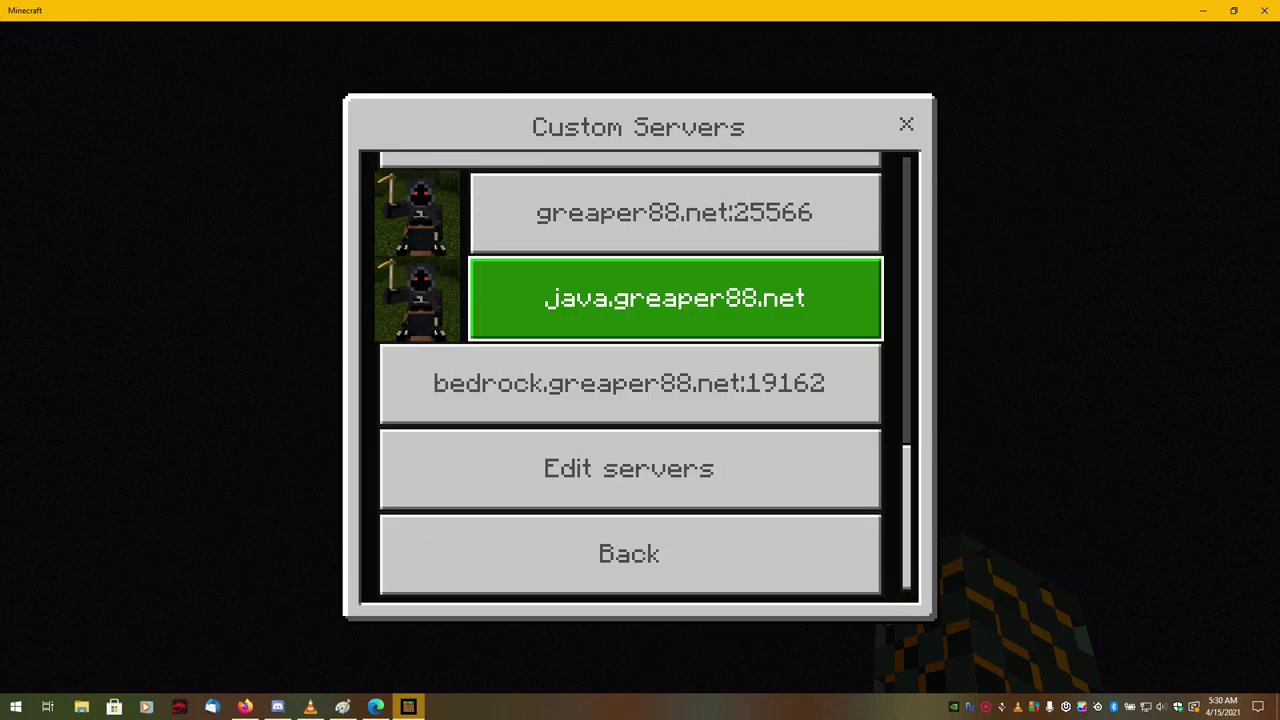
key("Down")
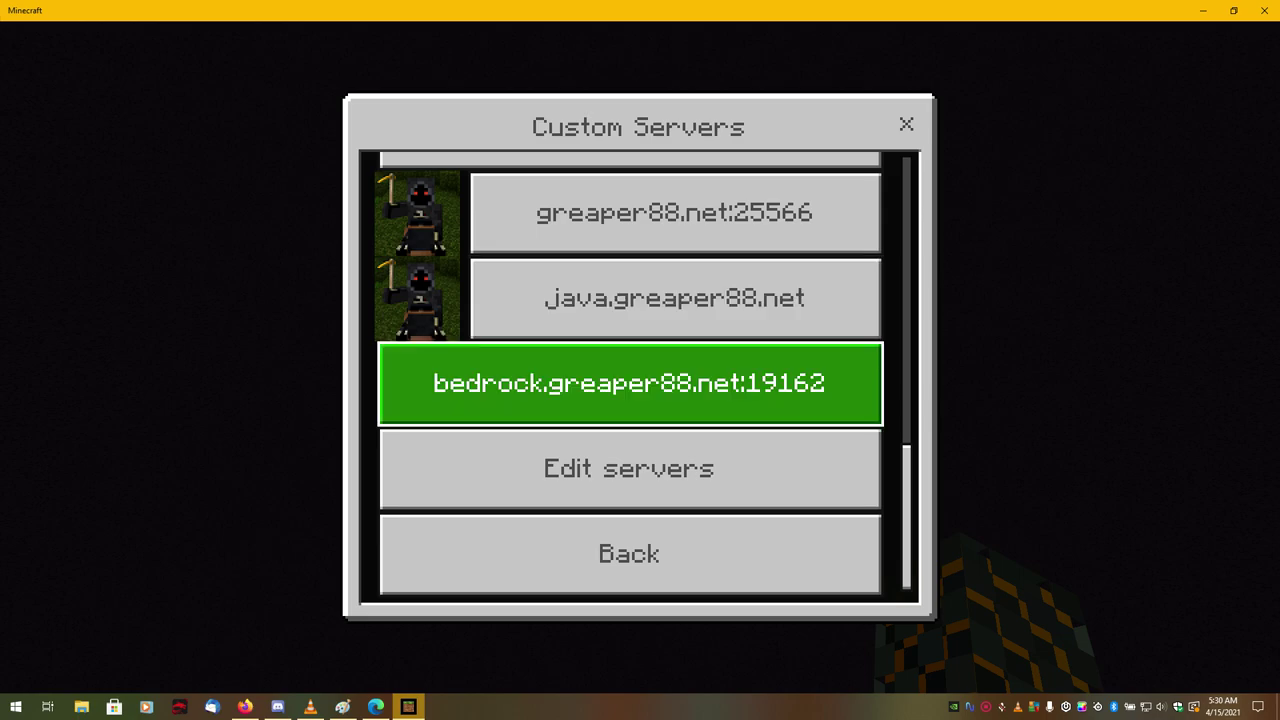
key("Return")
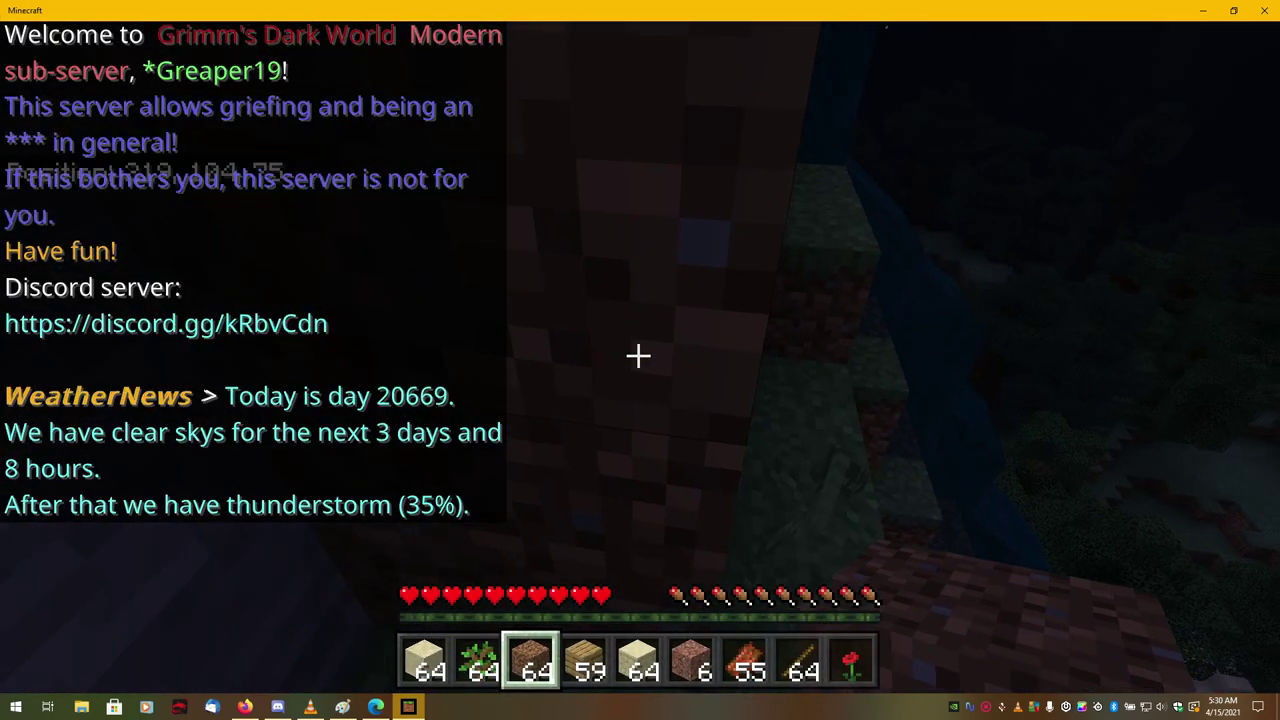
Step: Walk and jump around the cliff ledge at the arrival point to look over the joined server's world
key("w")
key("w")
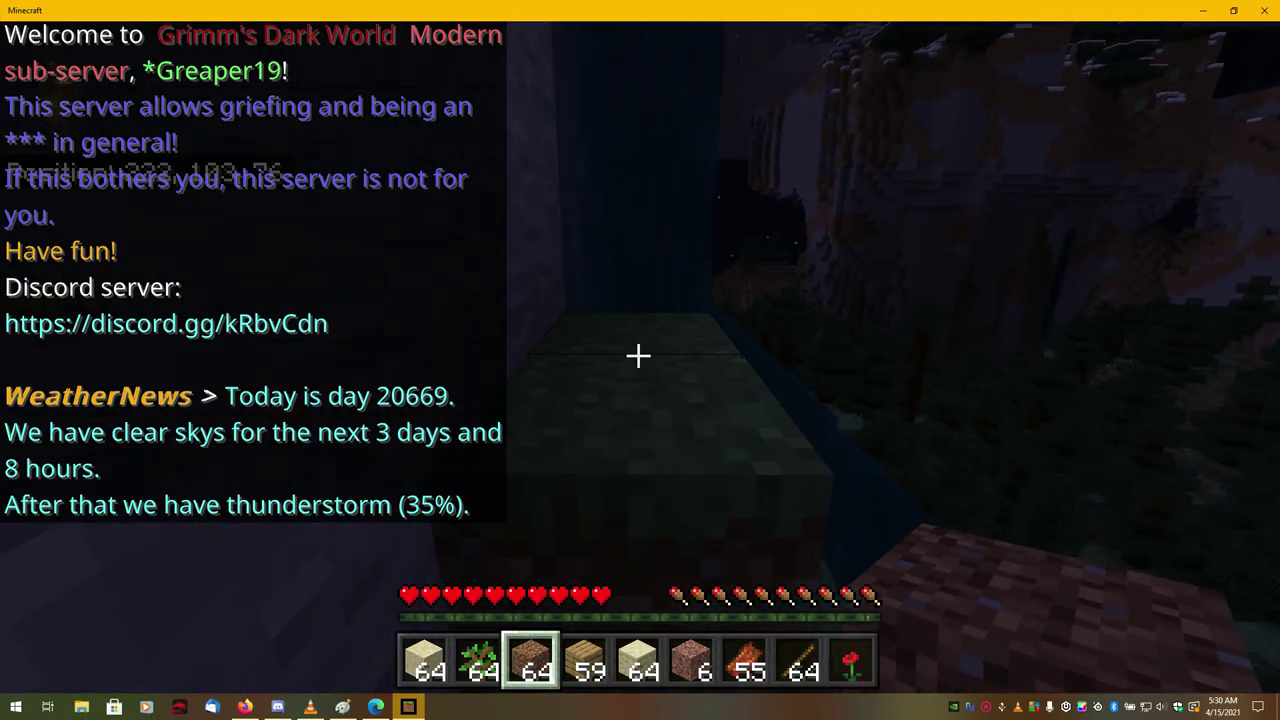
key("space")
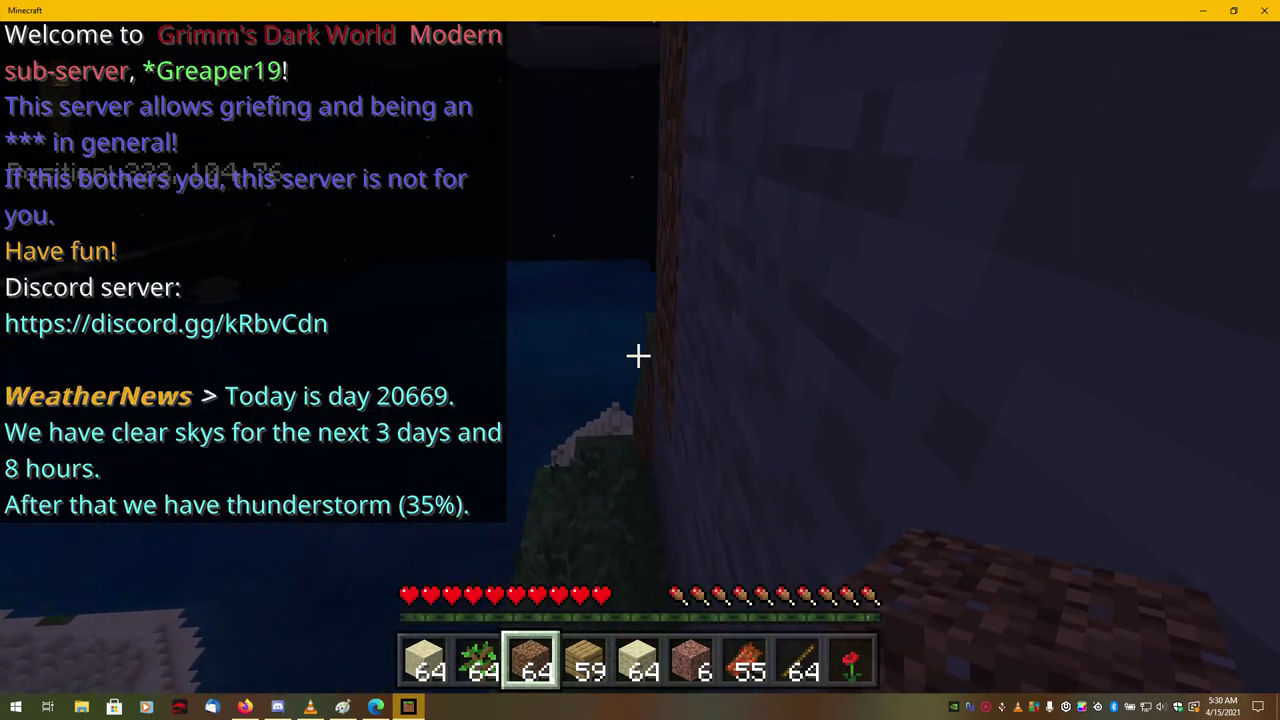
key("w")
key("w")
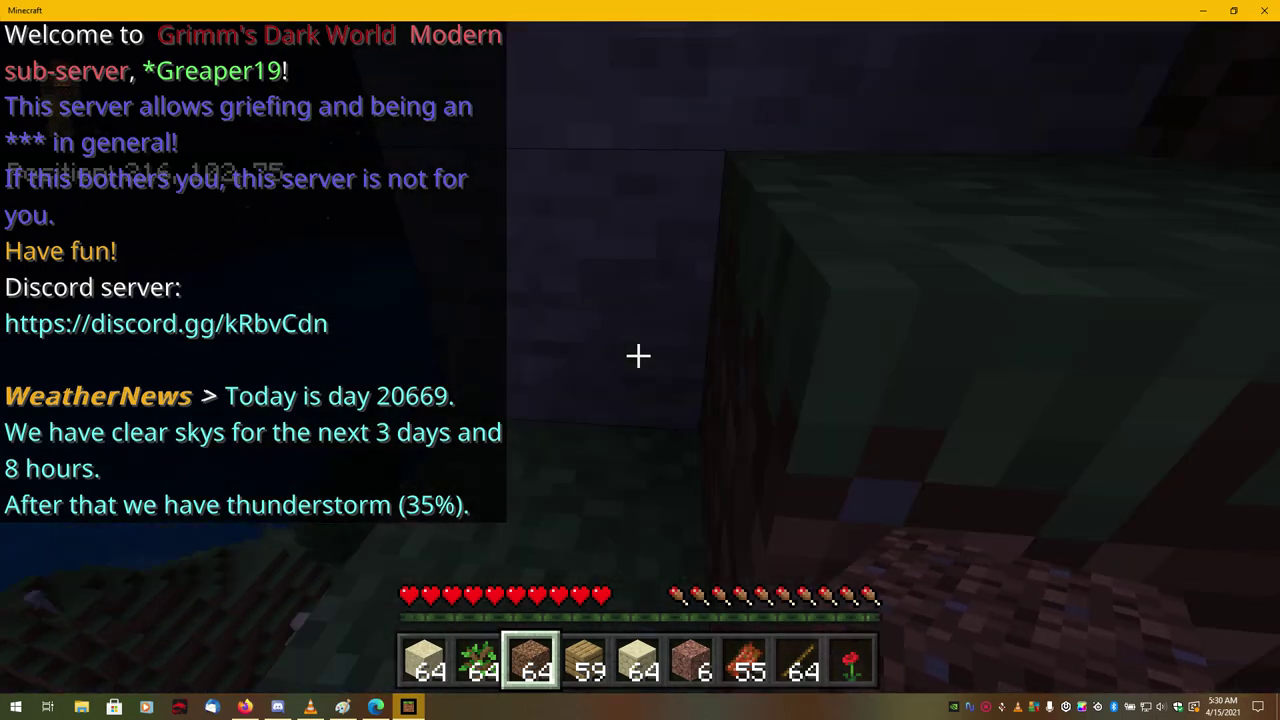
key("w")
key("space")
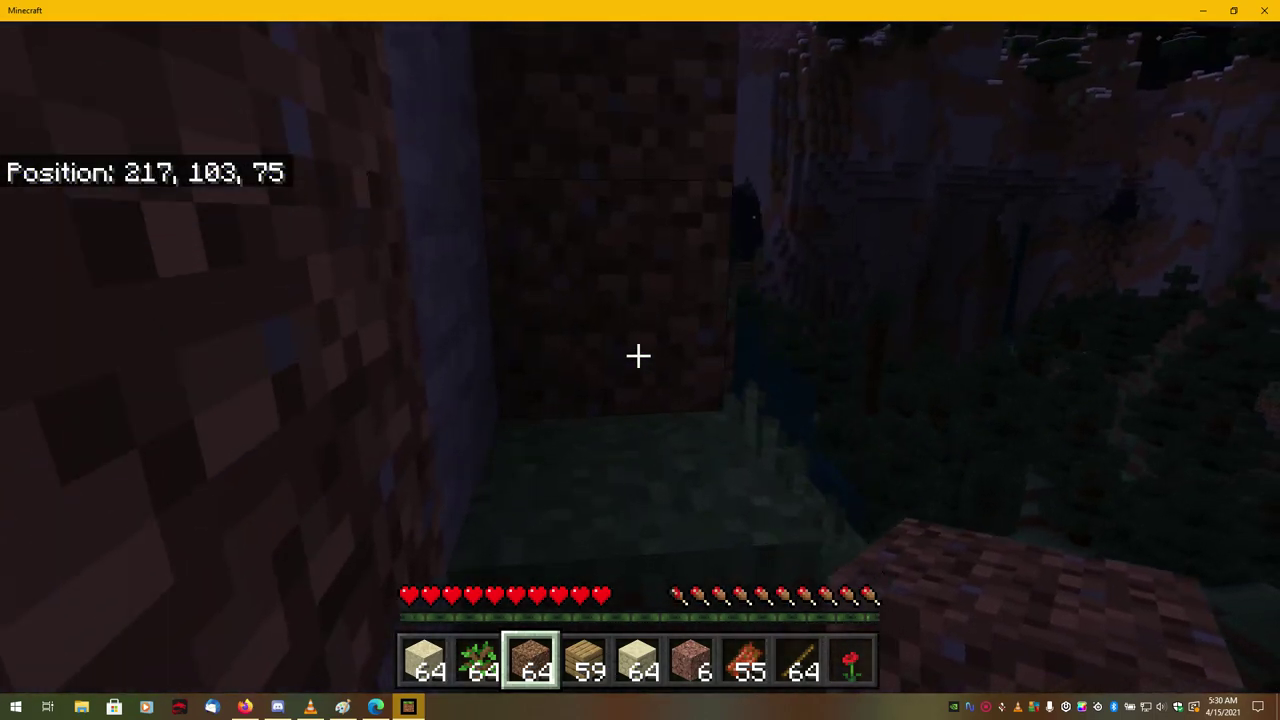
key("w")
key("space")
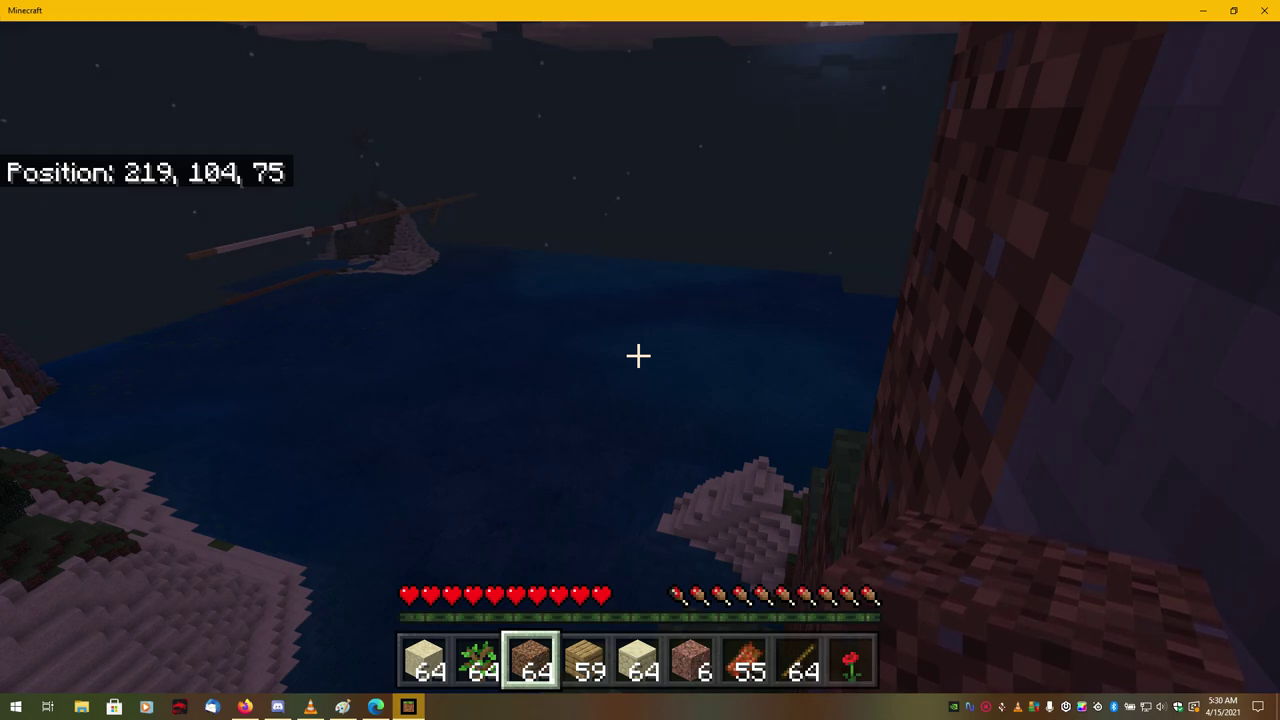
Step: Walk off the cliff ledge and leave the server by quitting to the main menu
key("w")
key("w")
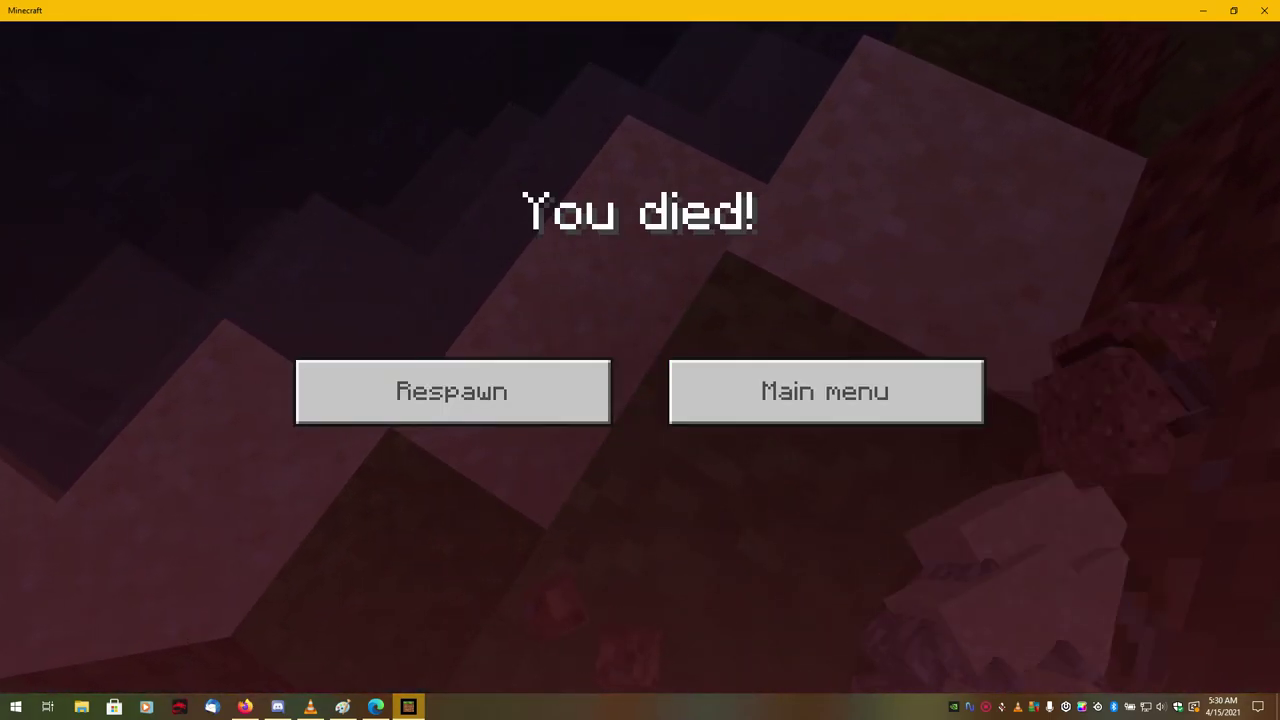
left_click(826, 391)
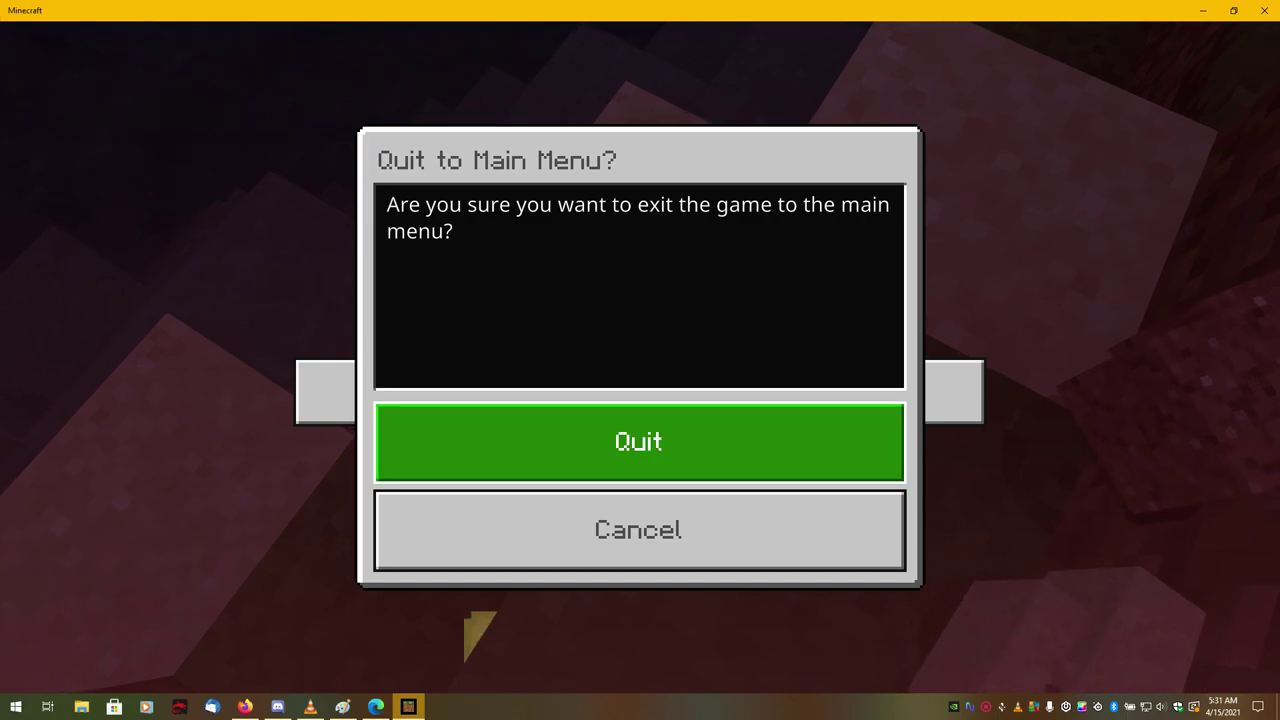
left_click(639, 442)
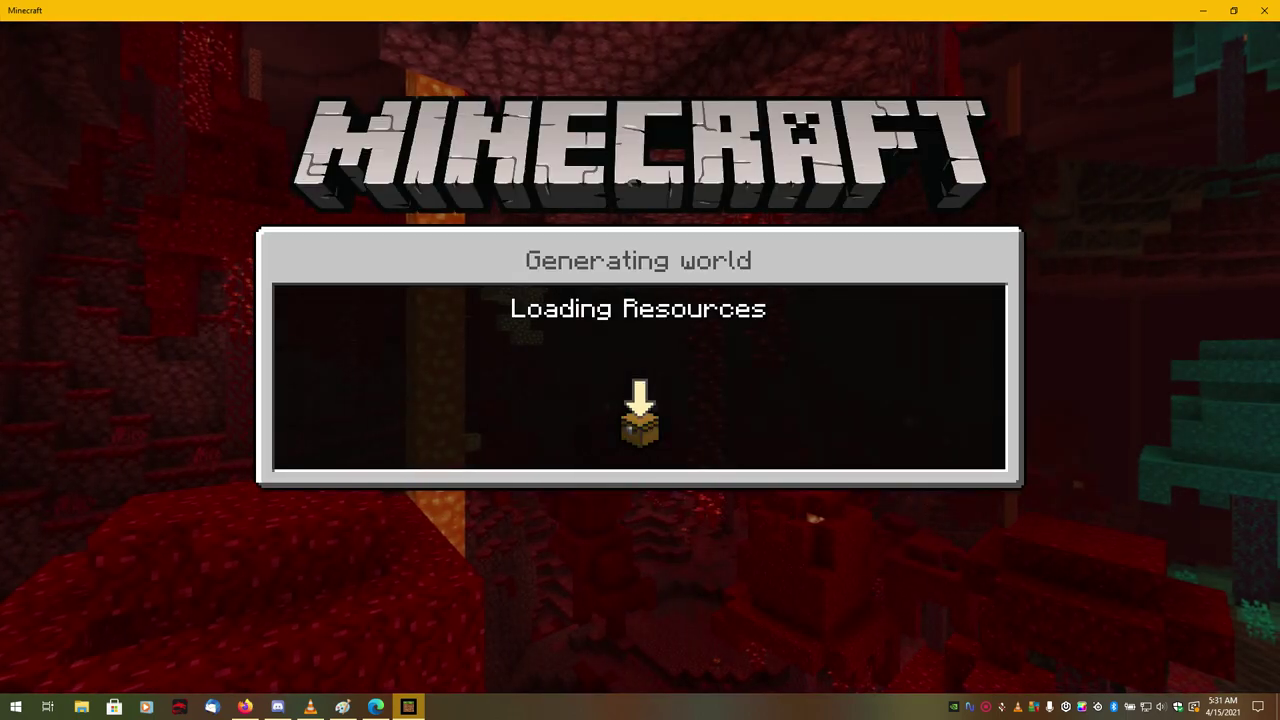